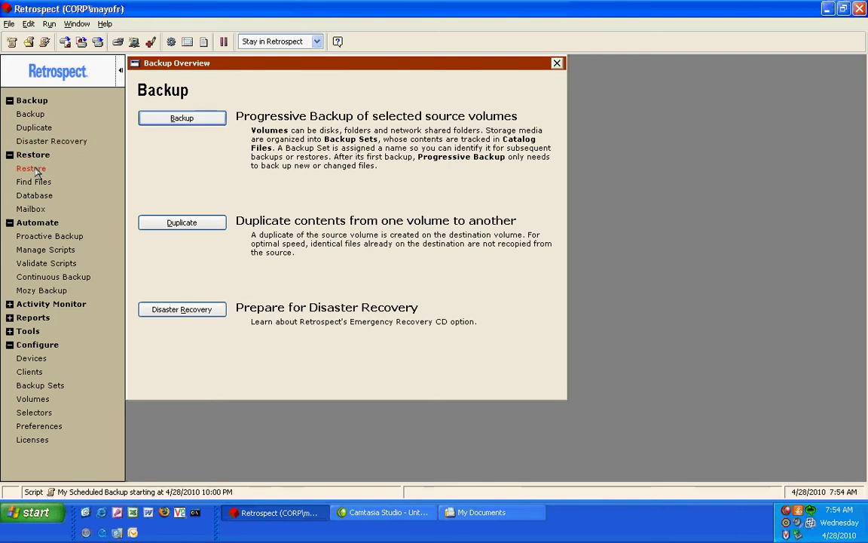
Step: Open the Restore Wizard from the sidebar and switch it to Advanced Mode
click(109, 169)
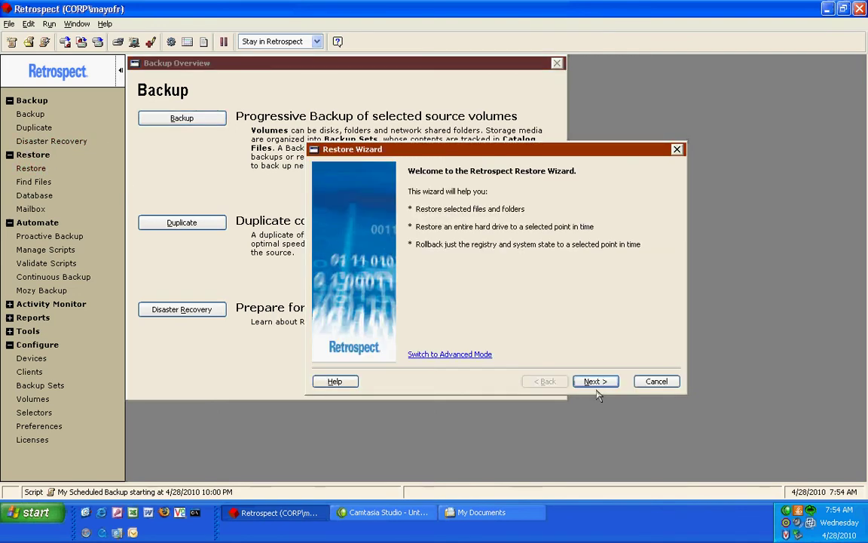
click(475, 358)
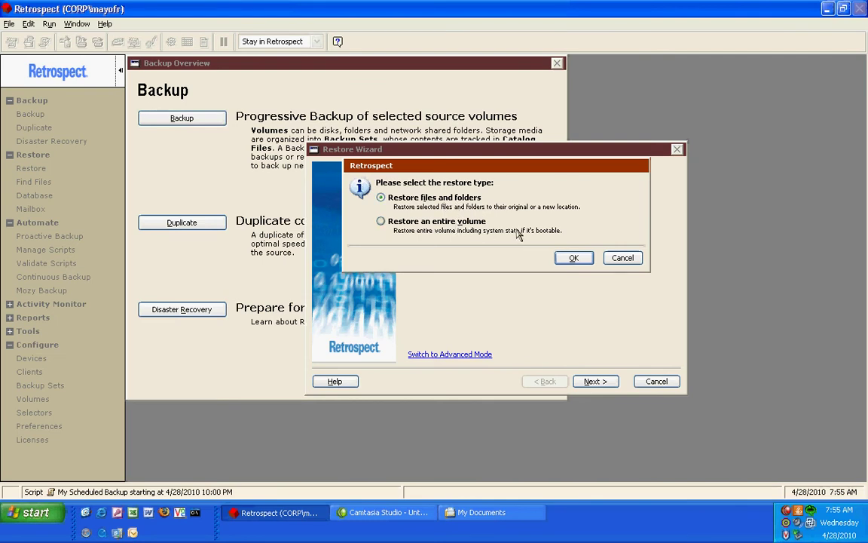
Step: Keep Restore files and folders and set Backup Set A's Drivers snapshot as the source
click(572, 258)
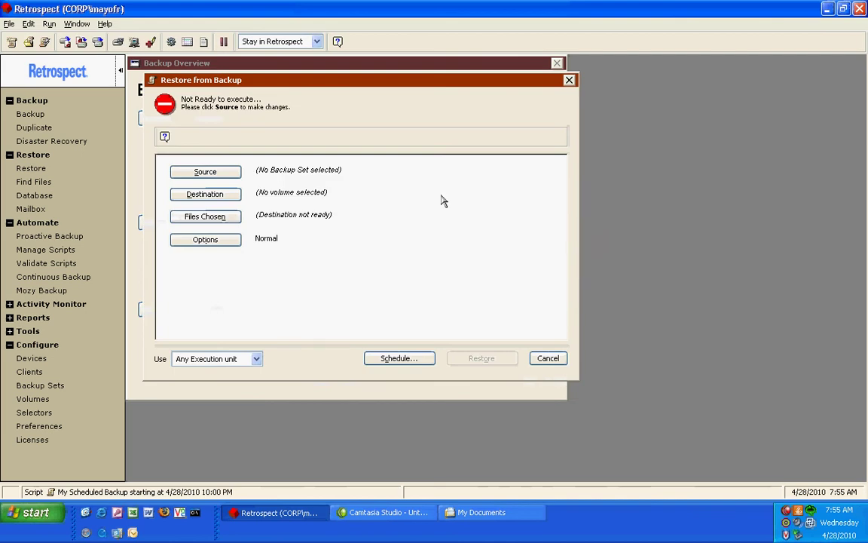
click(205, 176)
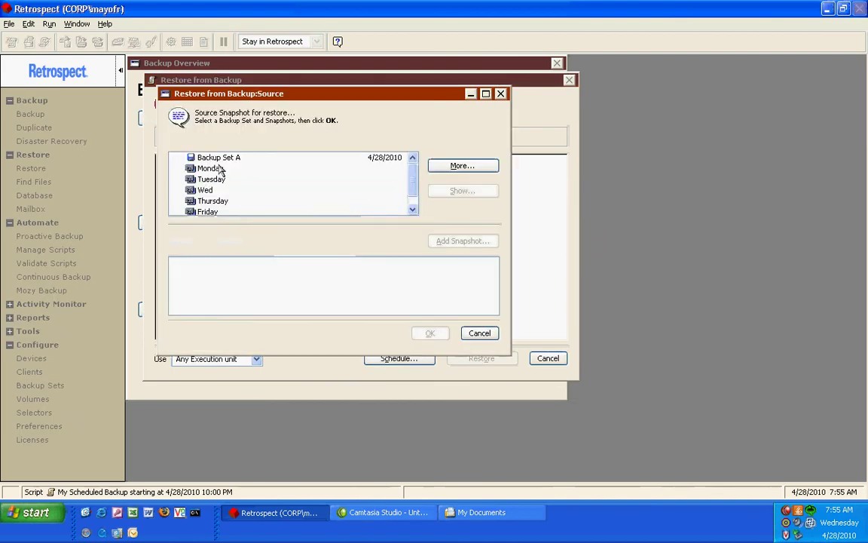
click(211, 156)
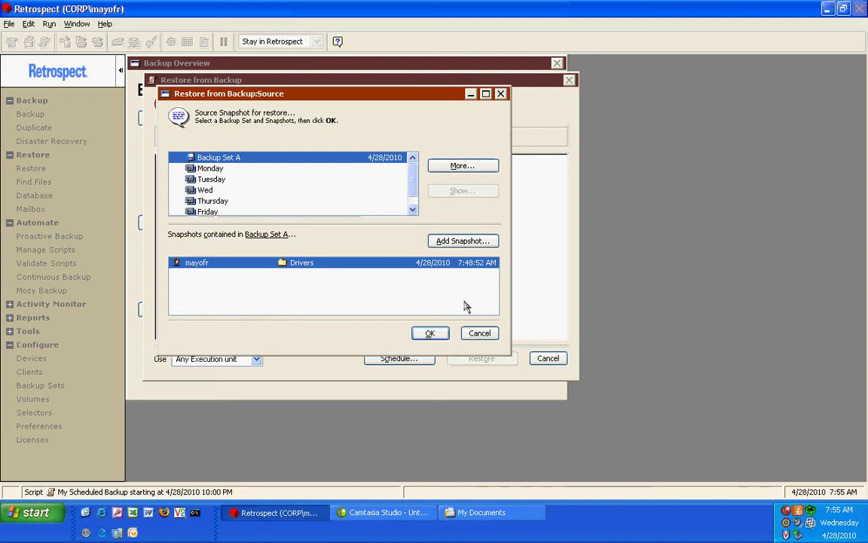
click(430, 333)
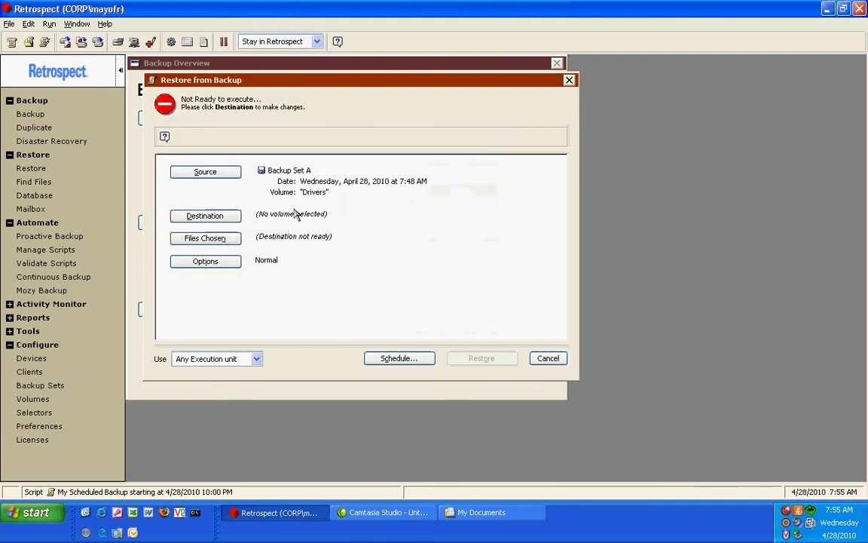
Step: Set Local Disk (C:) as the destination in Retrieve Files & Folders mode
click(230, 217)
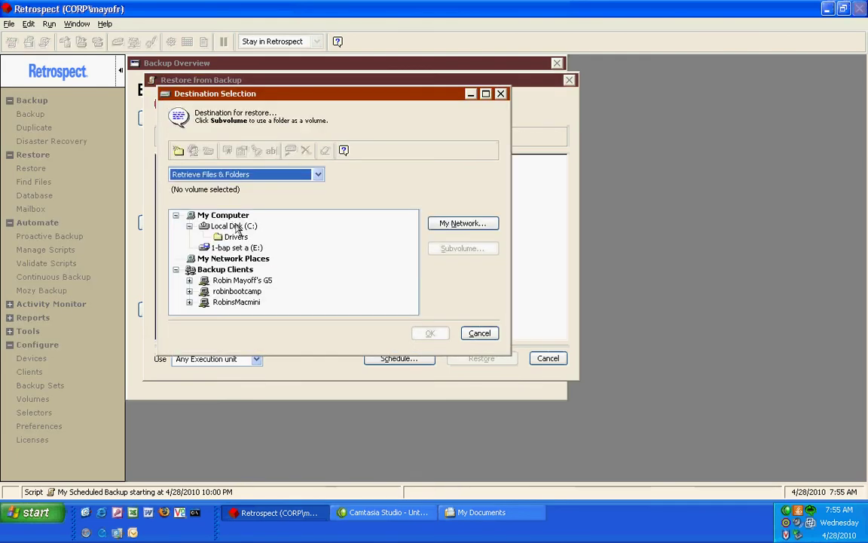
click(235, 226)
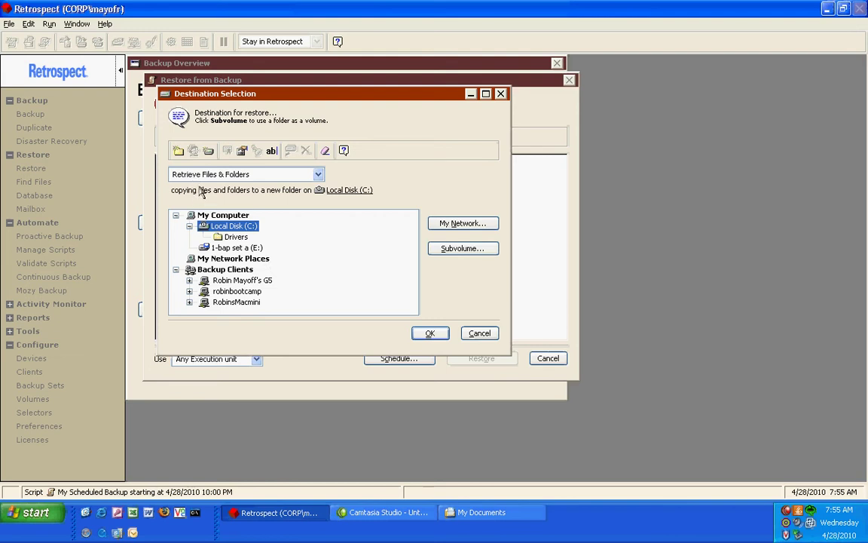
click(286, 177)
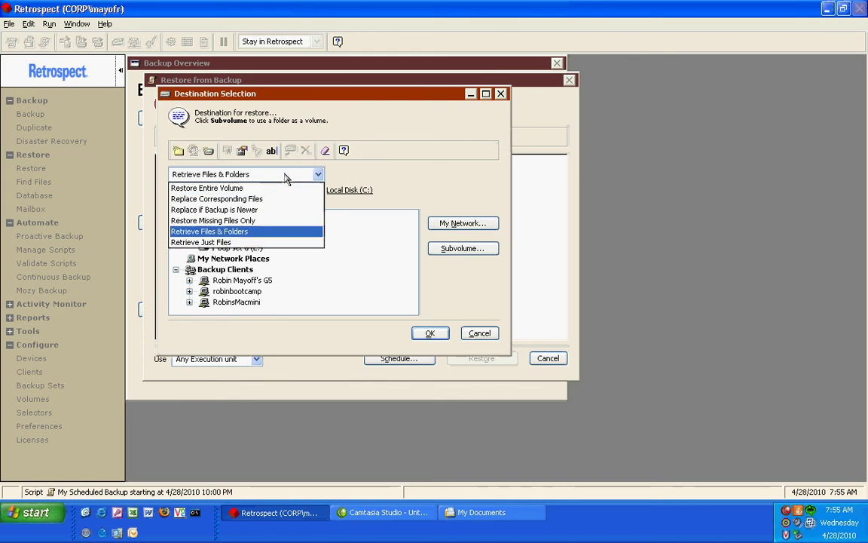
click(277, 188)
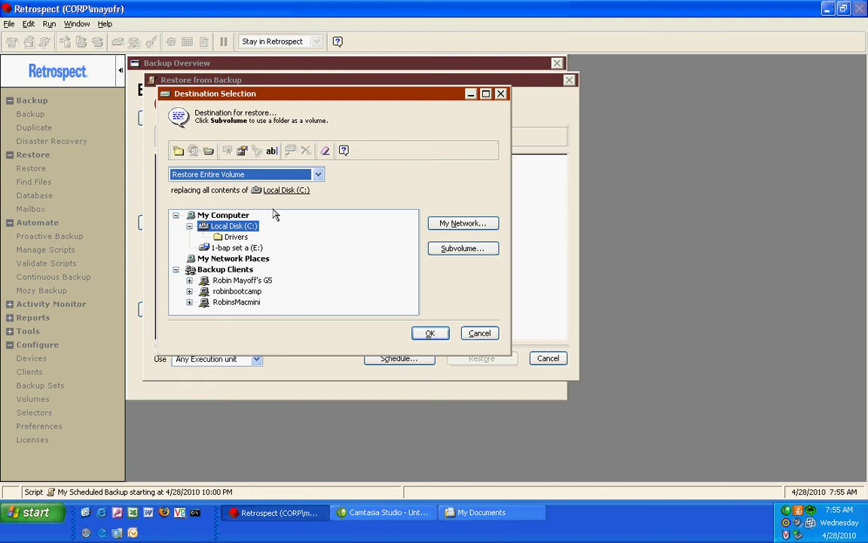
click(268, 174)
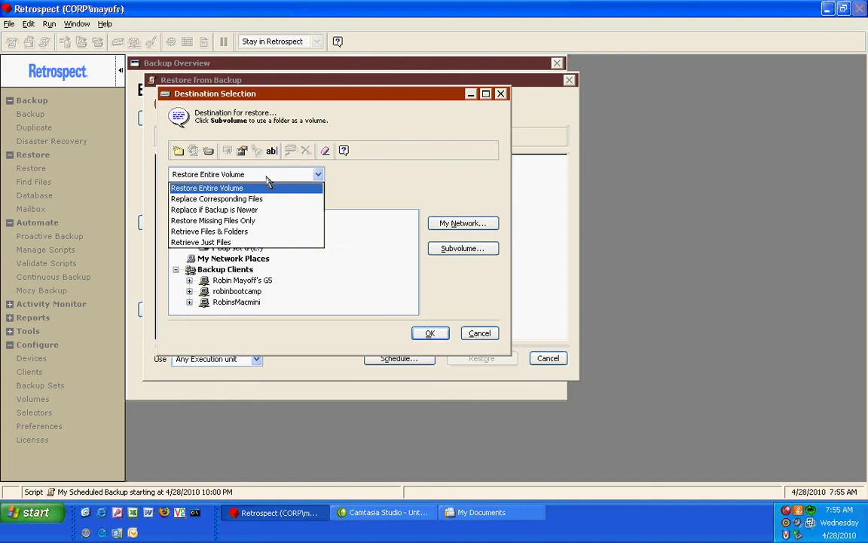
click(258, 234)
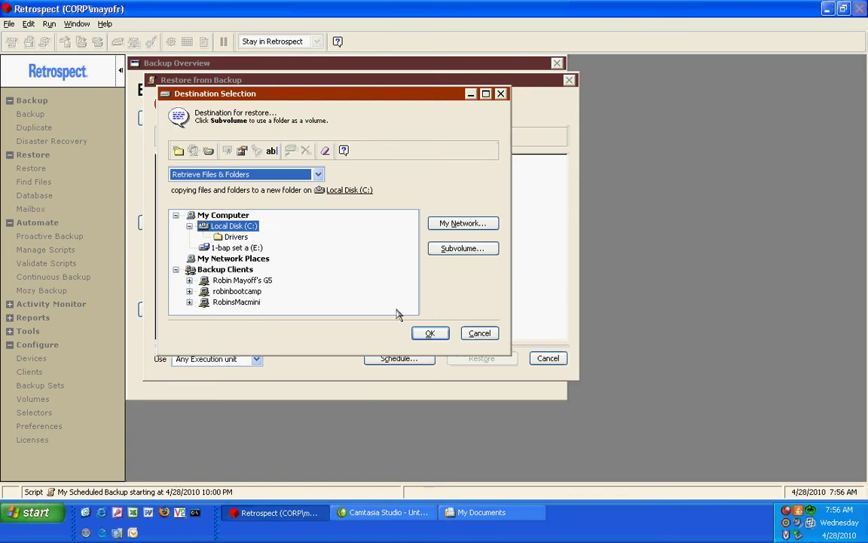
click(438, 334)
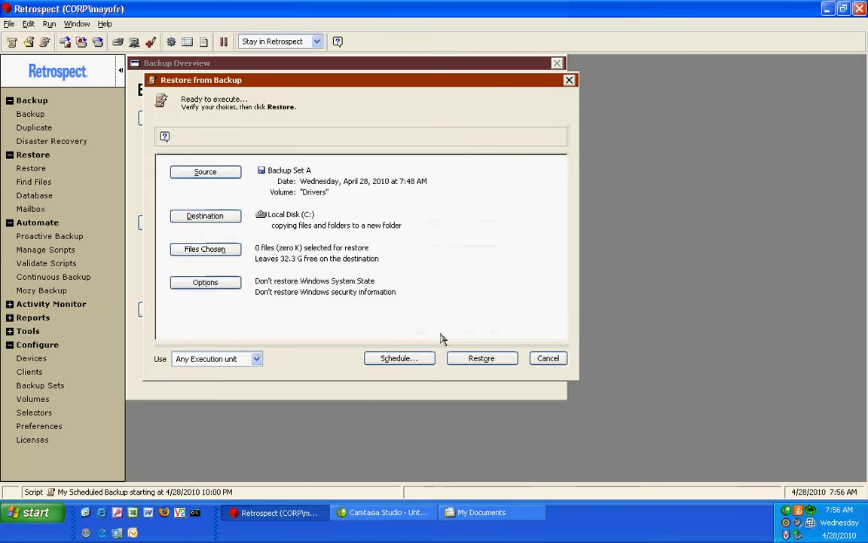
Step: Mark ENGINE32.CAB, NV4_DISP.DL_ and NVCOD.DL_ in the 380v folder for restore
click(222, 249)
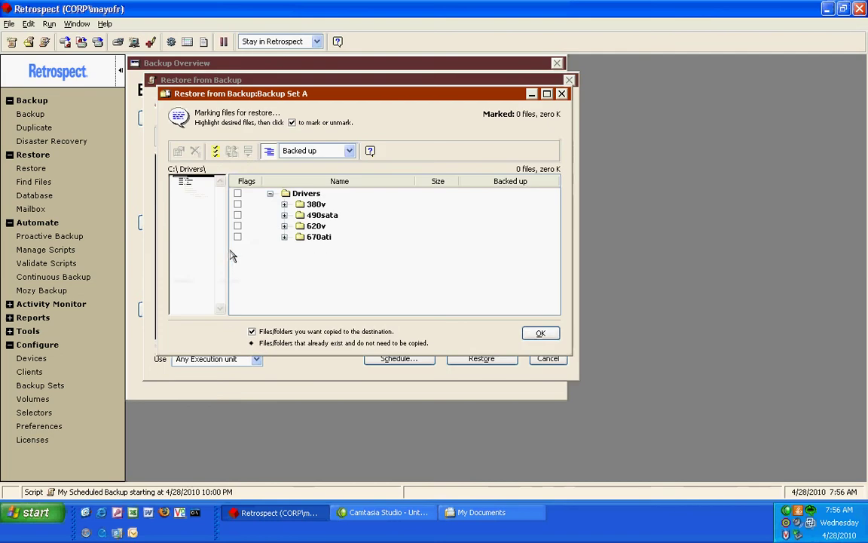
double_click(256, 203)
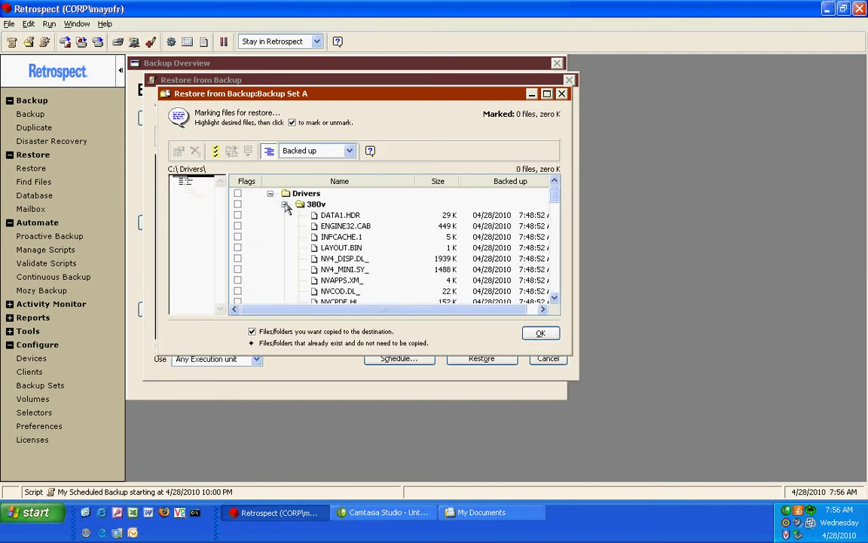
click(237, 225)
click(238, 258)
click(238, 291)
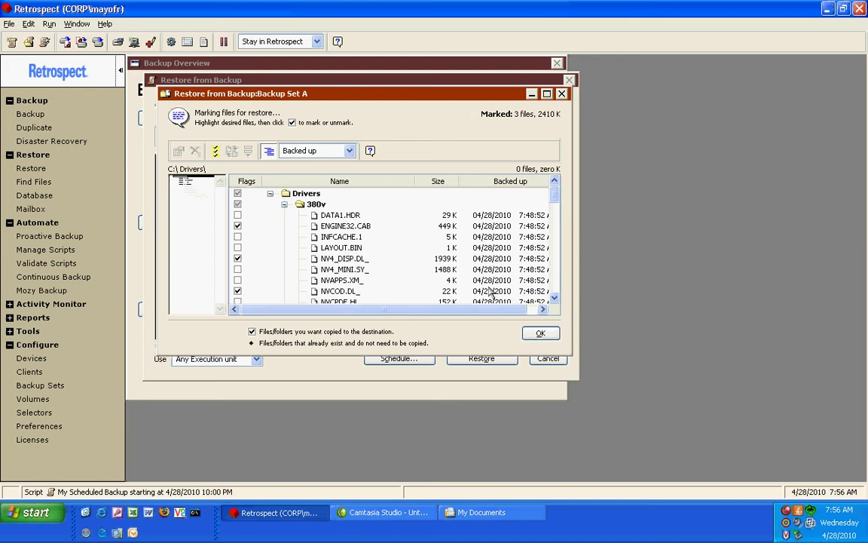
Step: Find files ending in .dat, mark Driver.dat, and start restoring the chosen files
key(ctrl+f)
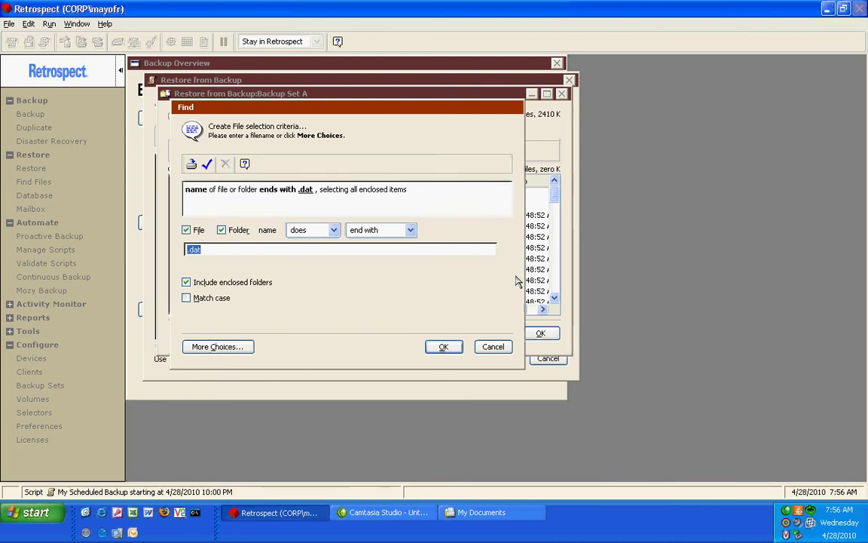
text(.mp3)
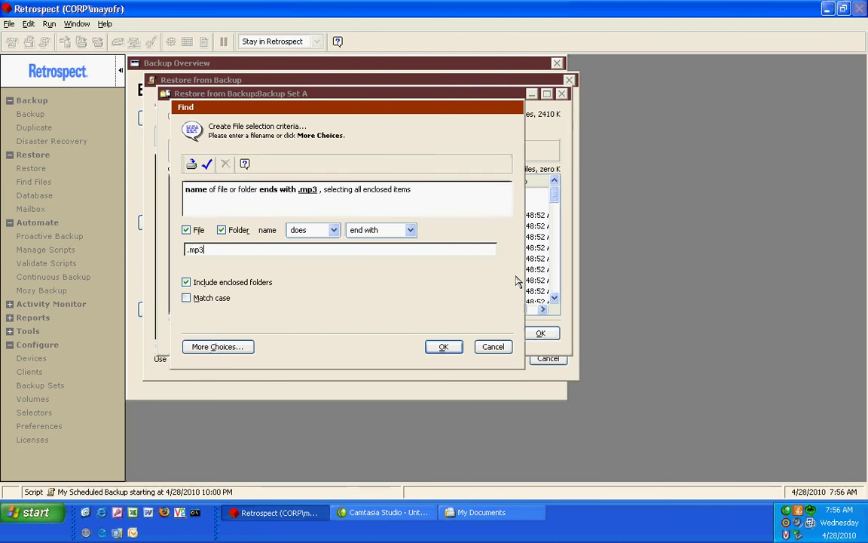
key(BackSpace)
key(BackSpace)
key(BackSpace)
text(.dat)
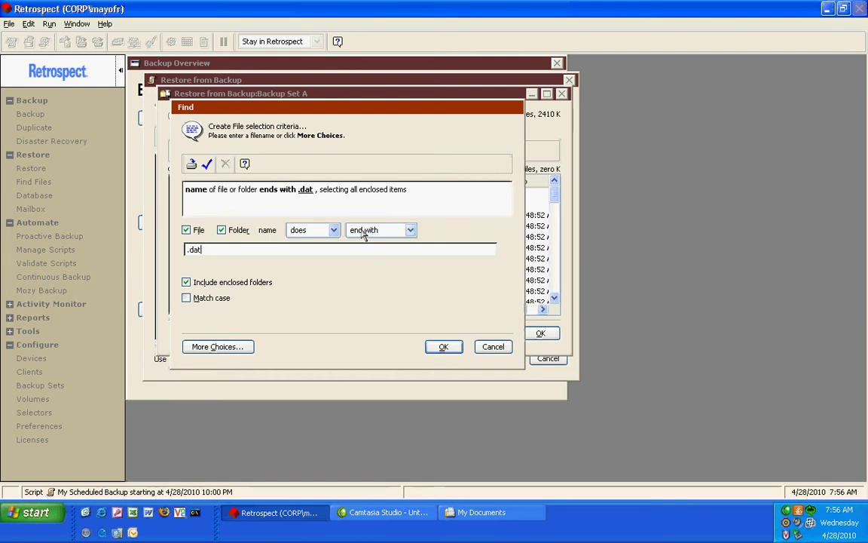
click(450, 348)
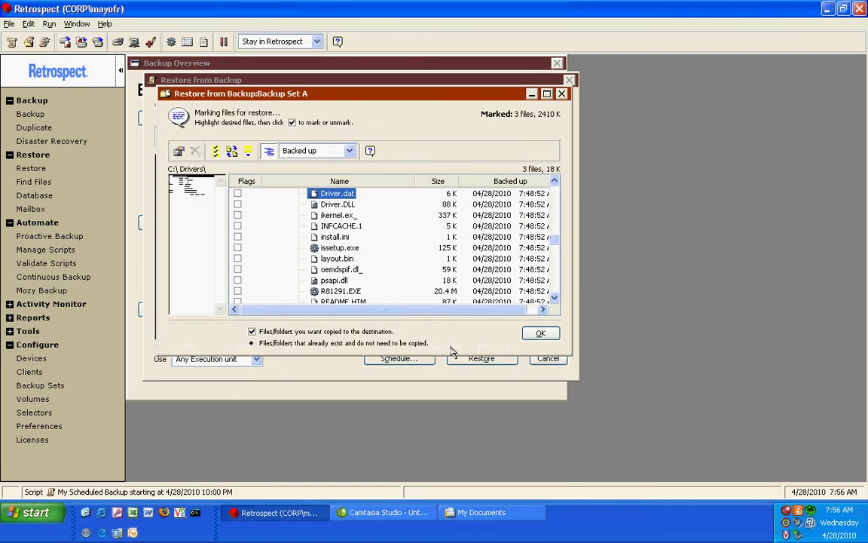
scroll(435, 256, up, 2)
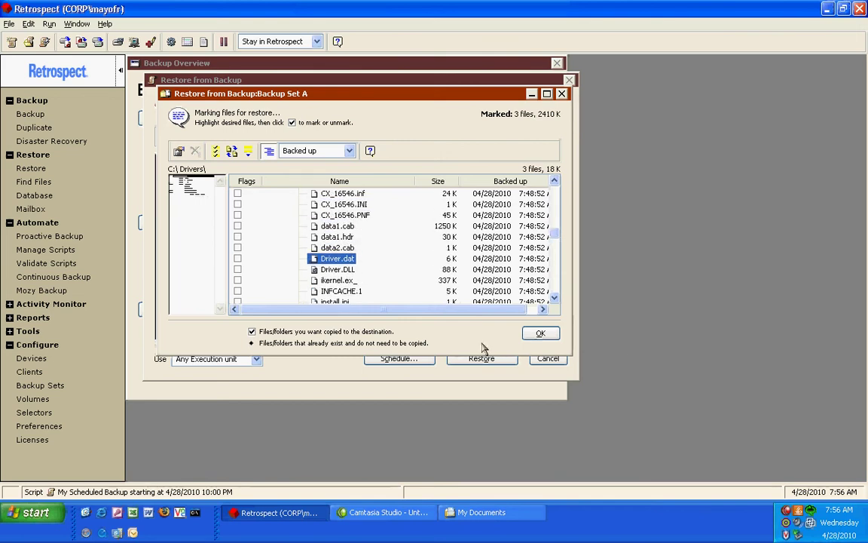
click(237, 259)
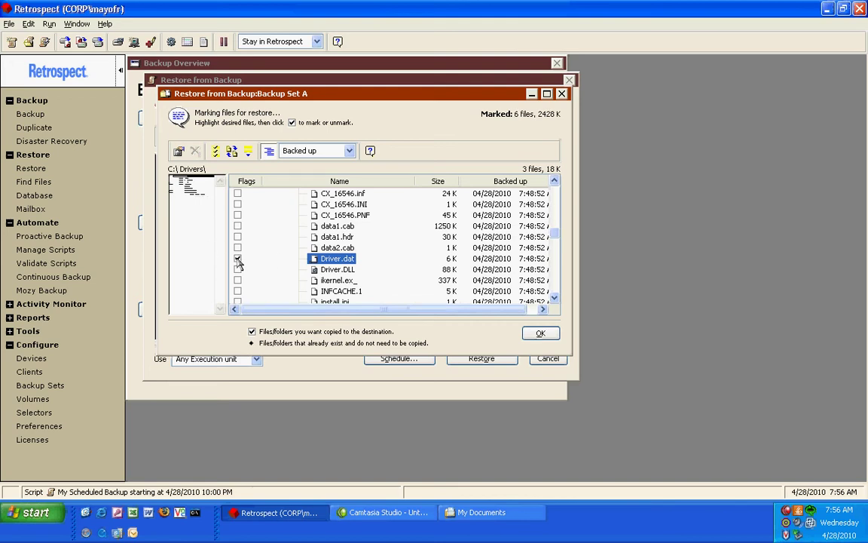
click(540, 333)
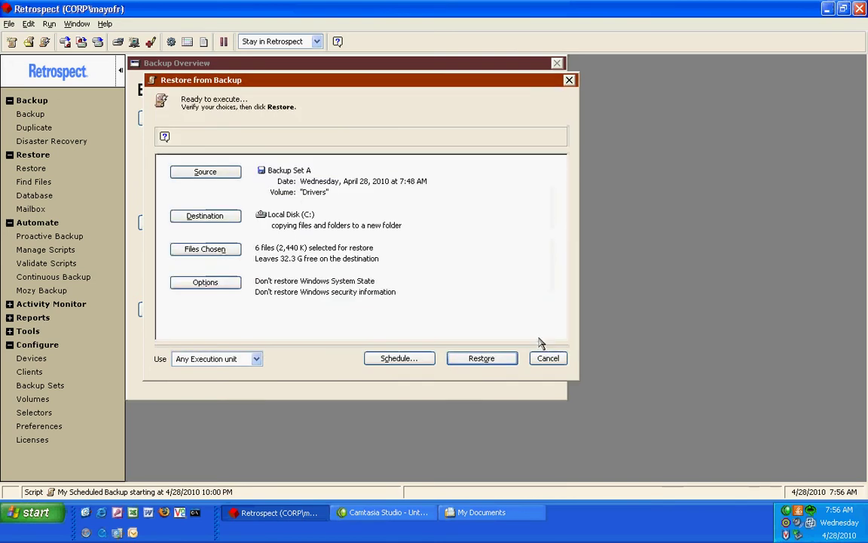
click(498, 360)
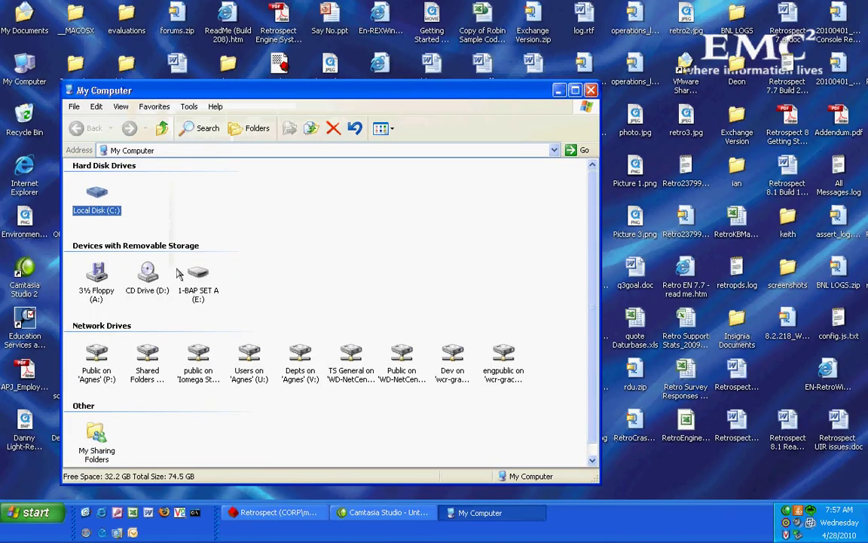
Step: Browse to C:\Backup Set A\380v to check the restored files, then close the window
double_click(97, 198)
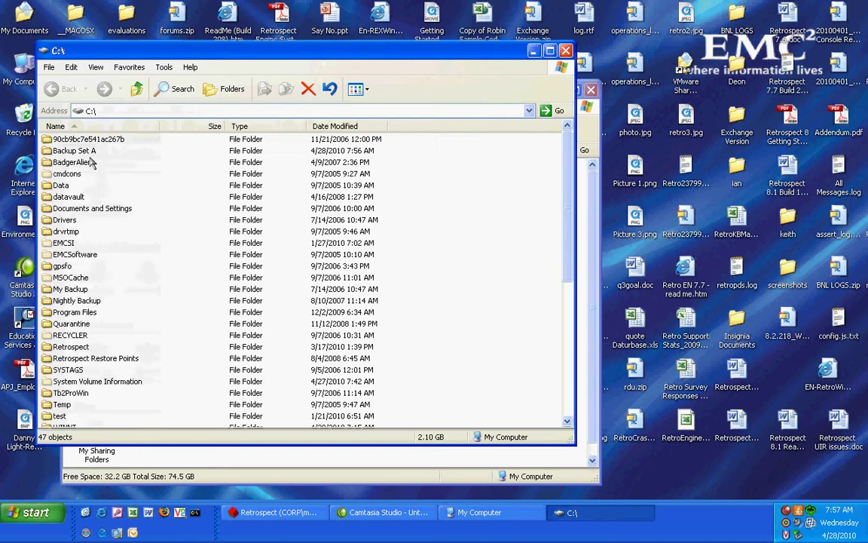
double_click(89, 152)
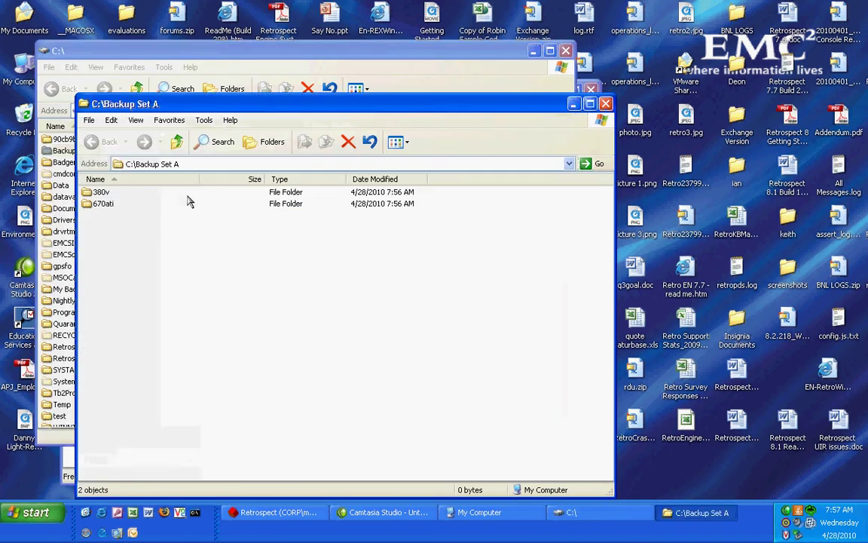
double_click(99, 193)
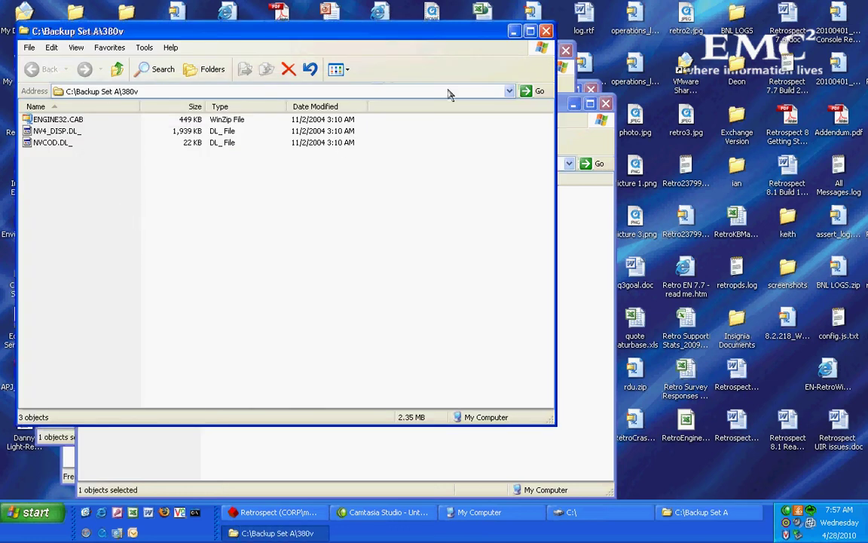
click(546, 31)
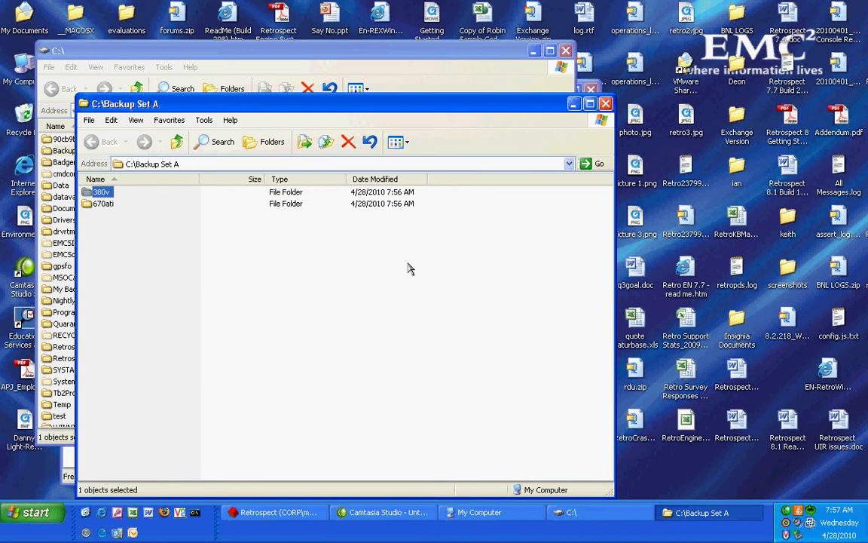
Step: Review the restore's log in the Activity Monitor History, then close the log
click(280, 512)
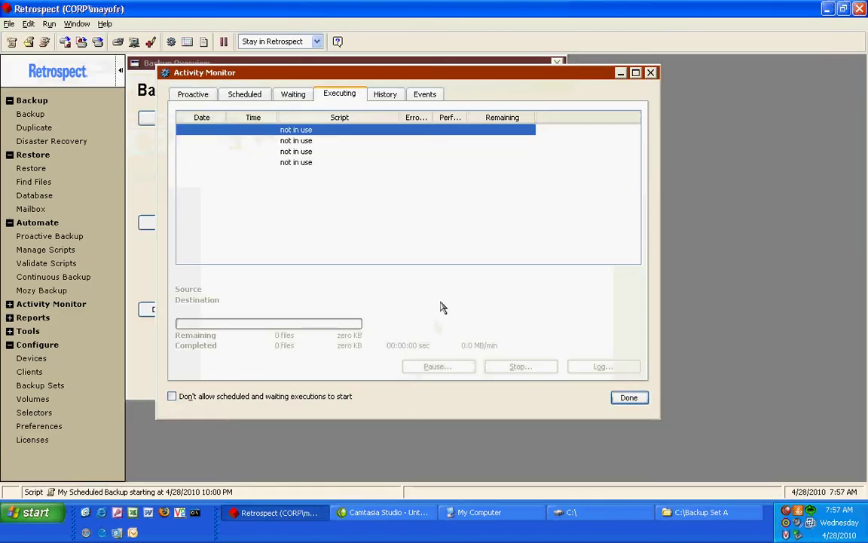
click(392, 97)
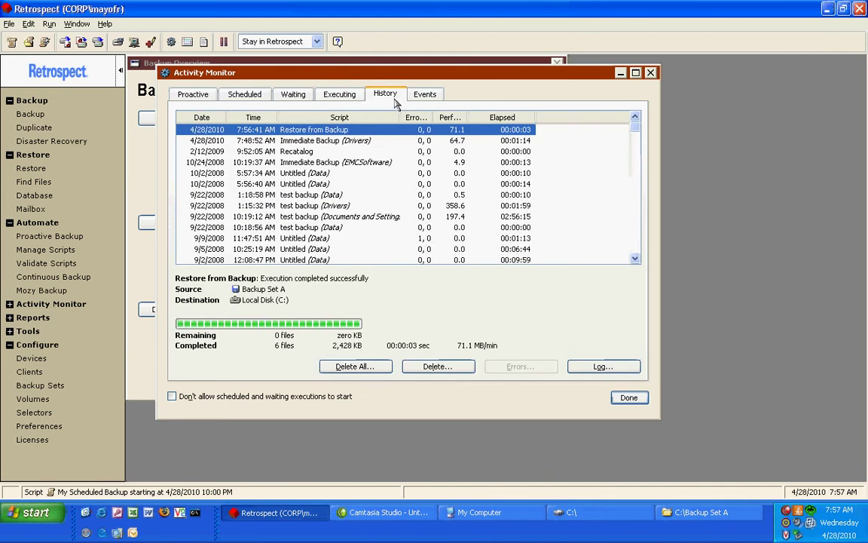
click(593, 367)
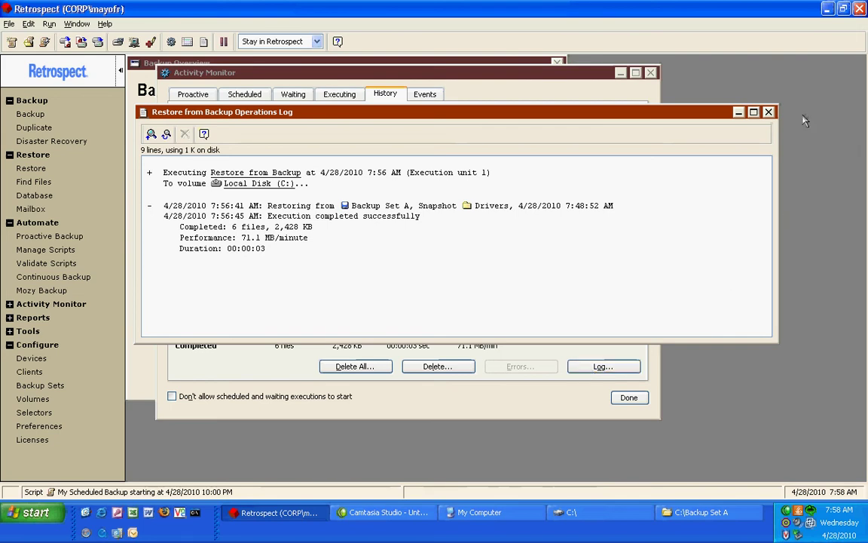
click(768, 113)
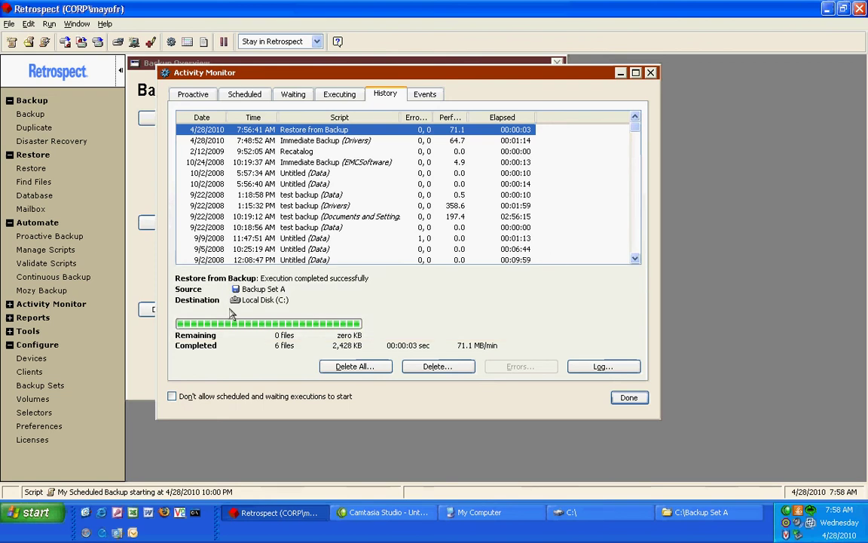
Step: From the Backup Clients database, find clients via Multicast and select Skye iMac
click(30, 372)
click(488, 123)
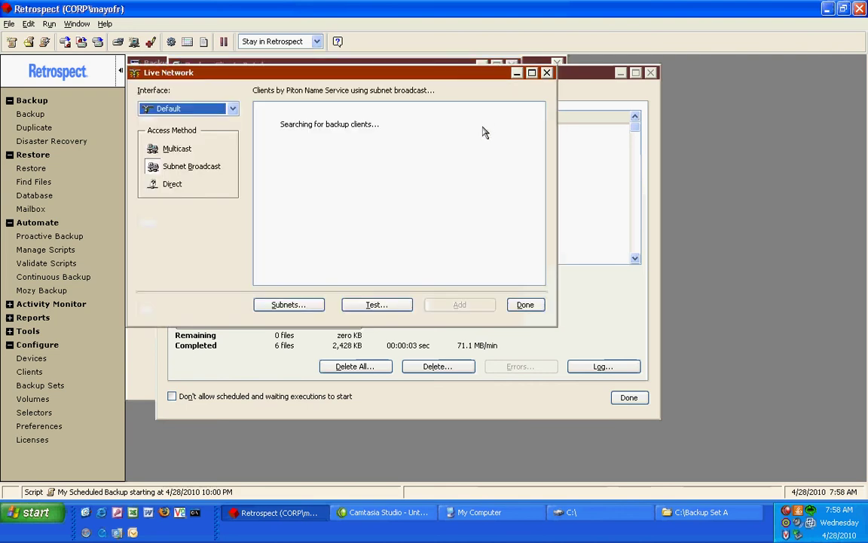
click(189, 150)
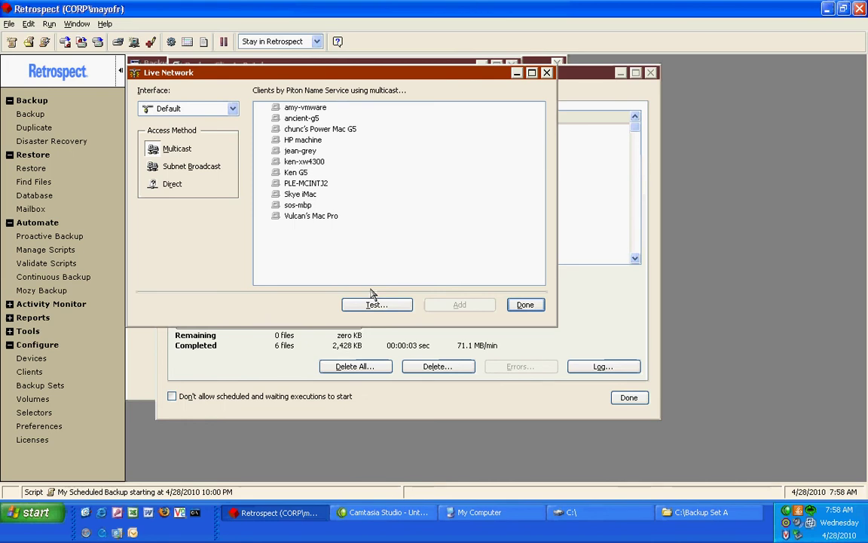
click(312, 194)
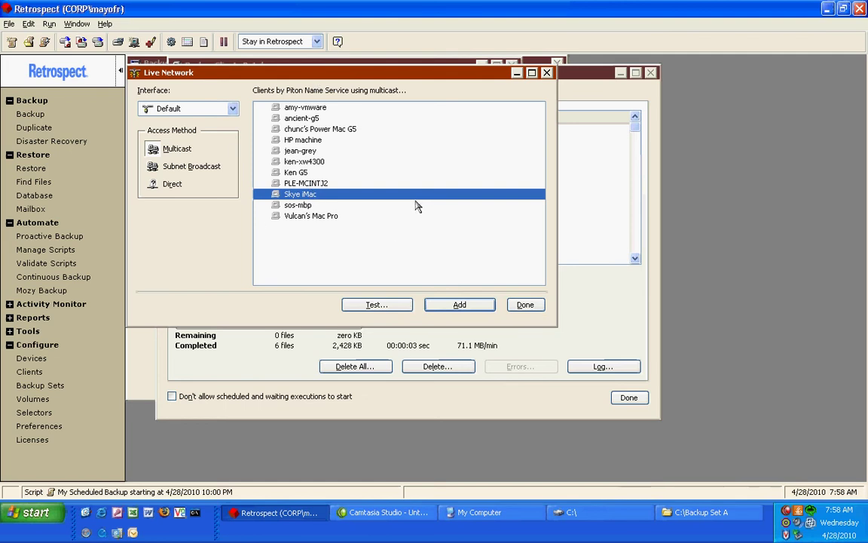
click(40, 518)
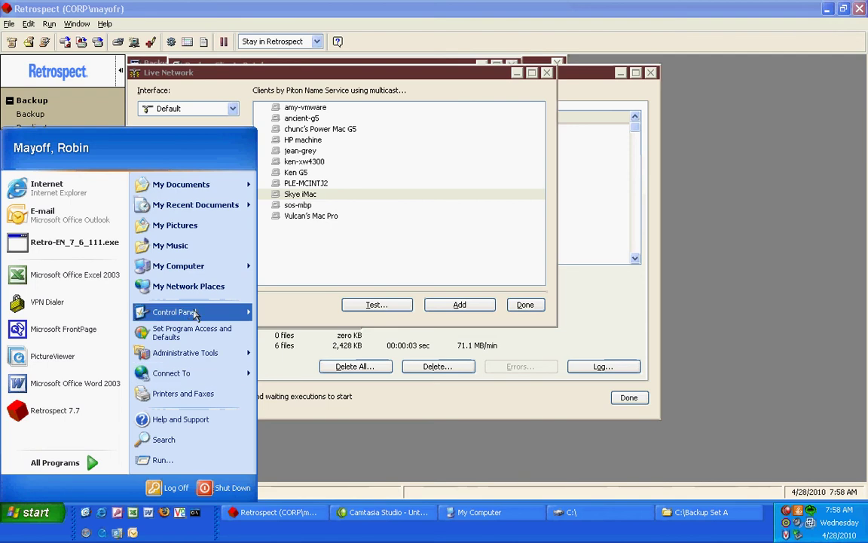
Step: In the Retrospect Client control panel, toggle Read access only and enable Private files/folders/volumes
mouse_move(203, 311)
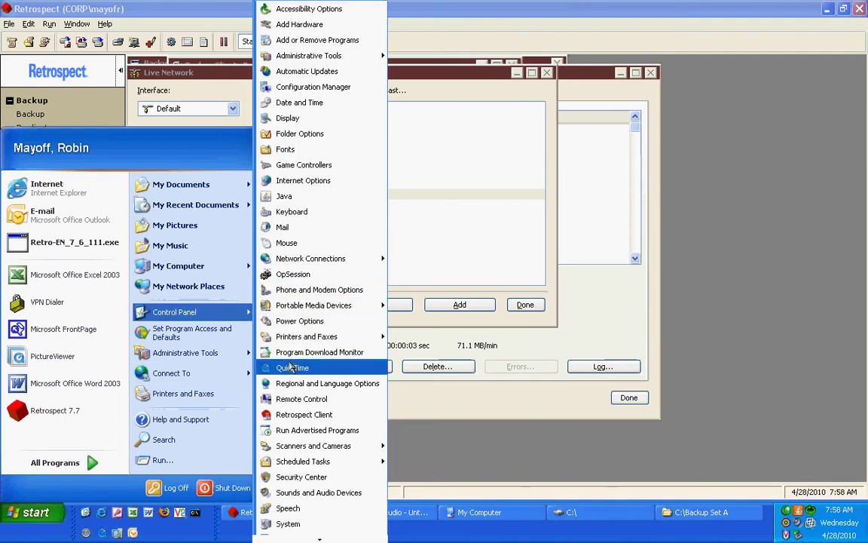
click(301, 415)
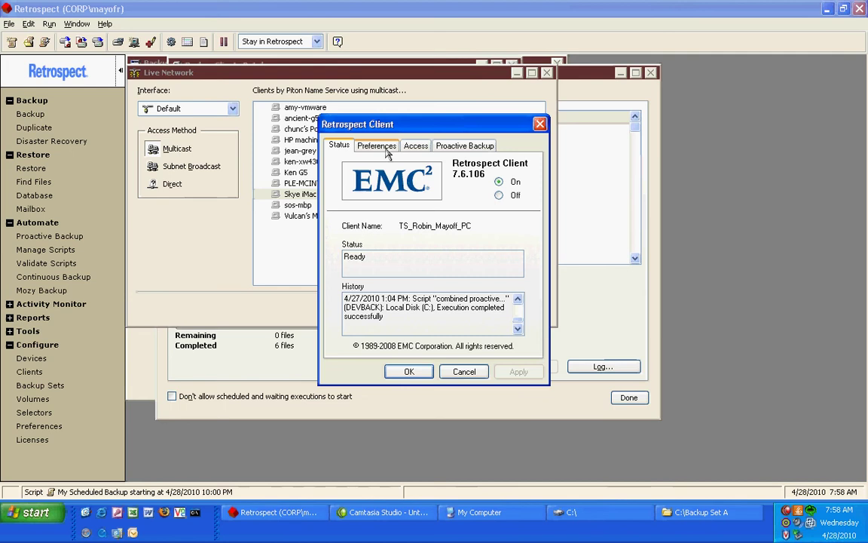
click(386, 150)
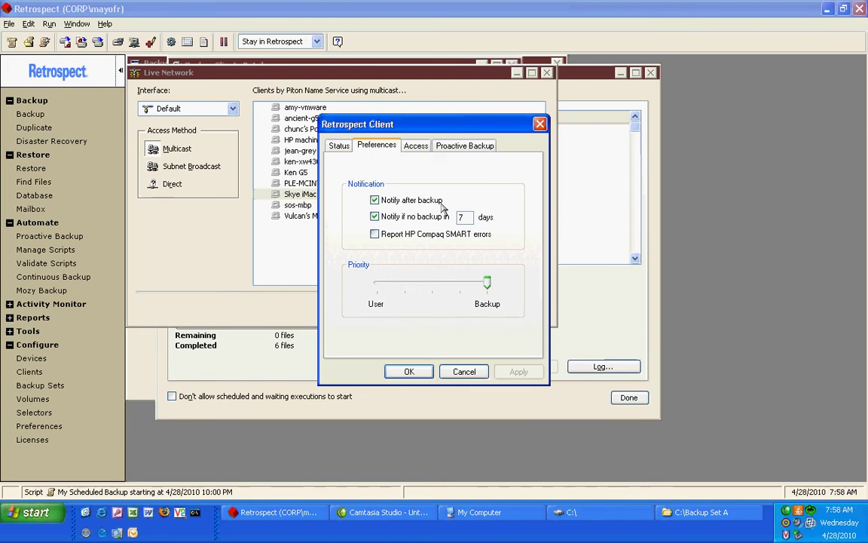
click(415, 144)
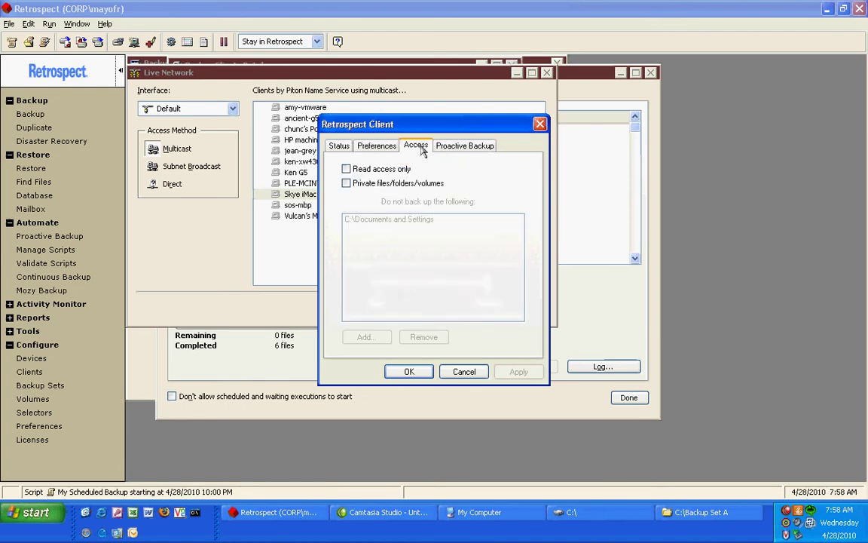
click(404, 171)
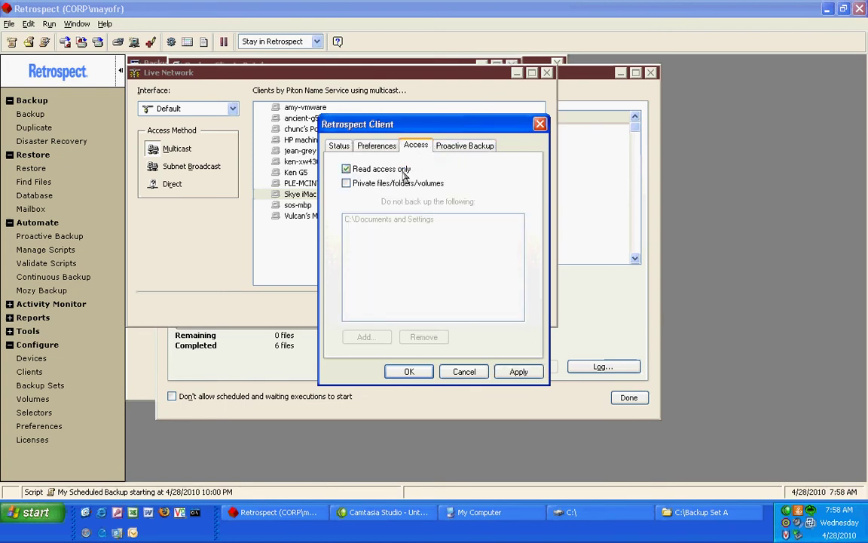
click(348, 183)
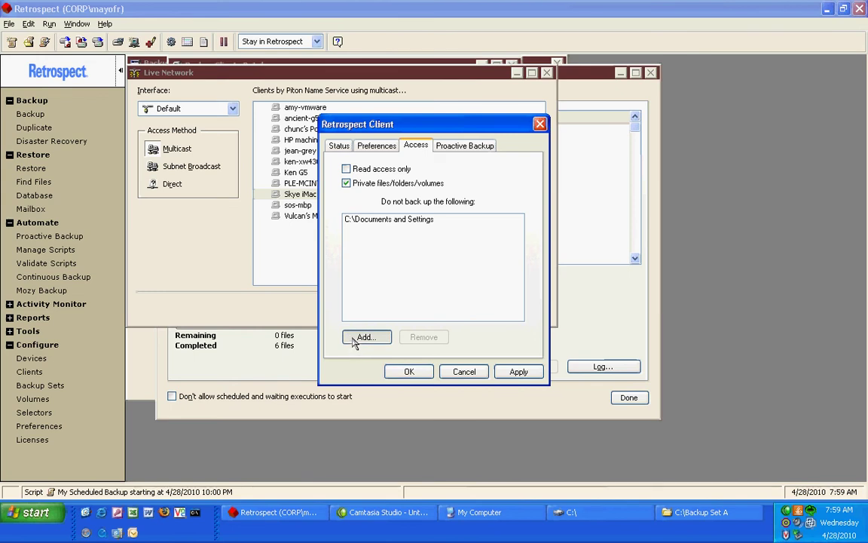
Step: Add the Cookies folder exclusion, remove C:\Documents and Settings, and save the client settings
click(365, 336)
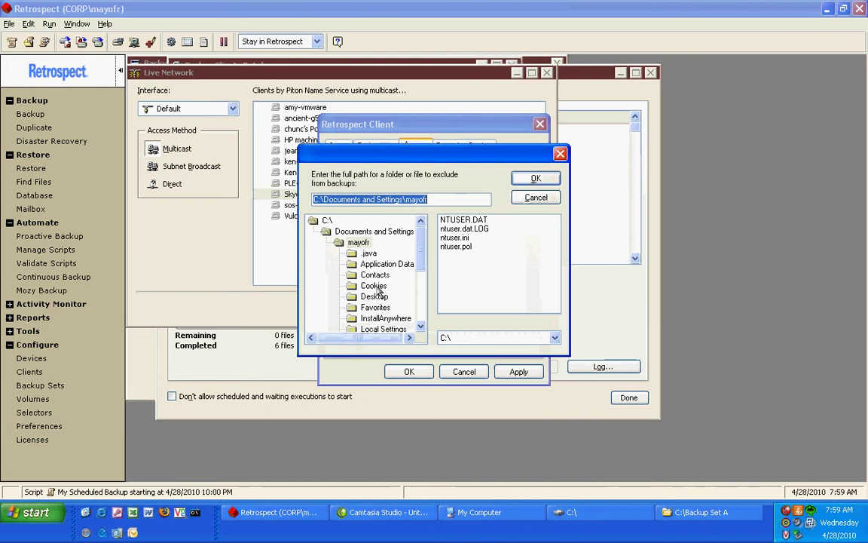
double_click(351, 289)
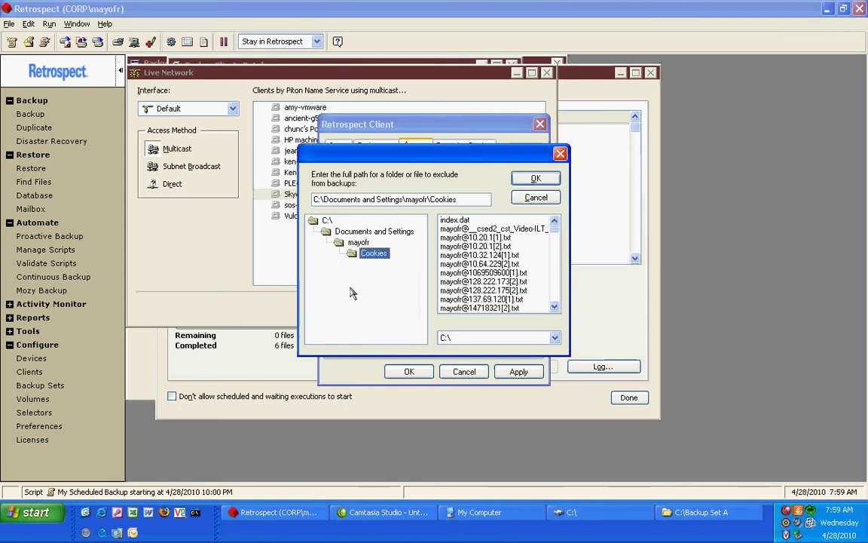
click(535, 178)
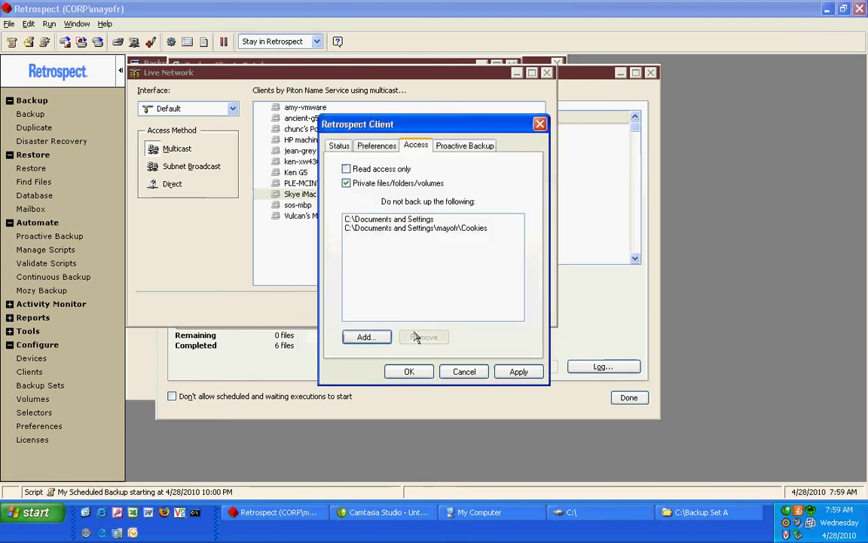
click(421, 220)
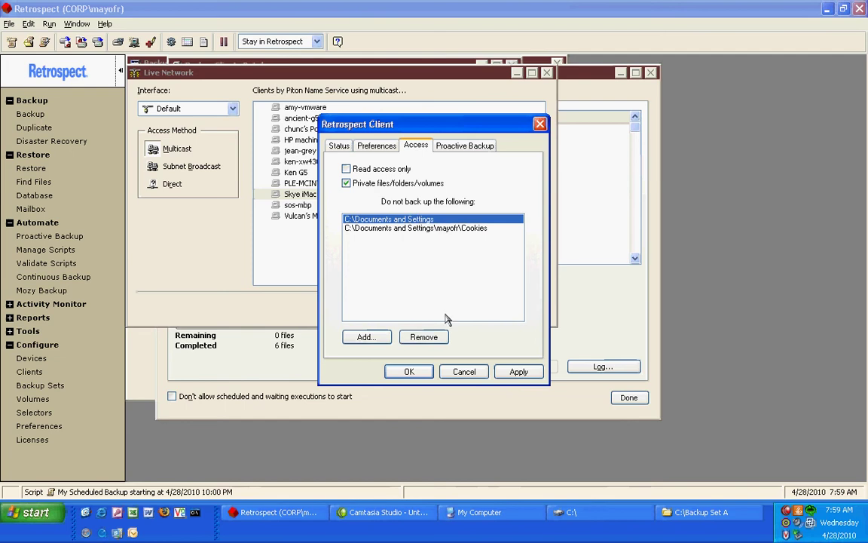
click(422, 336)
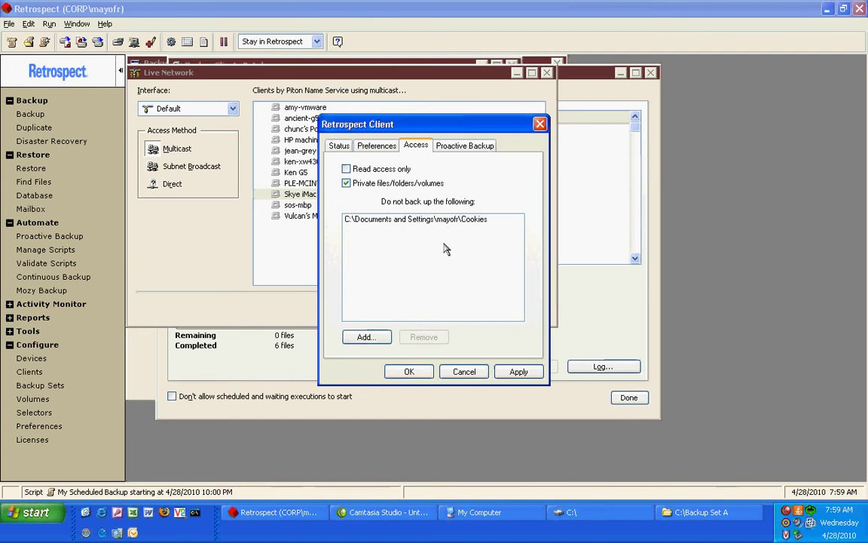
click(410, 370)
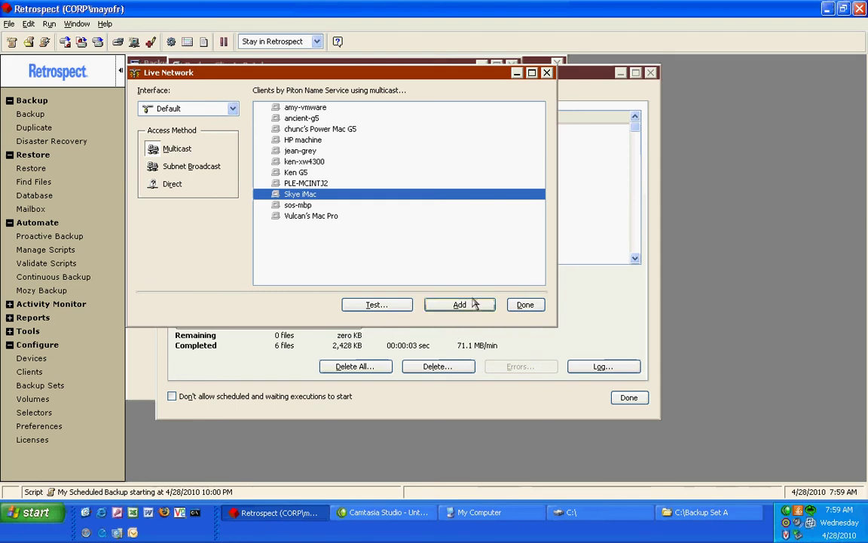
Step: Close the Live Network and Backup Clients Database windows, returning to Activity Monitor
click(526, 305)
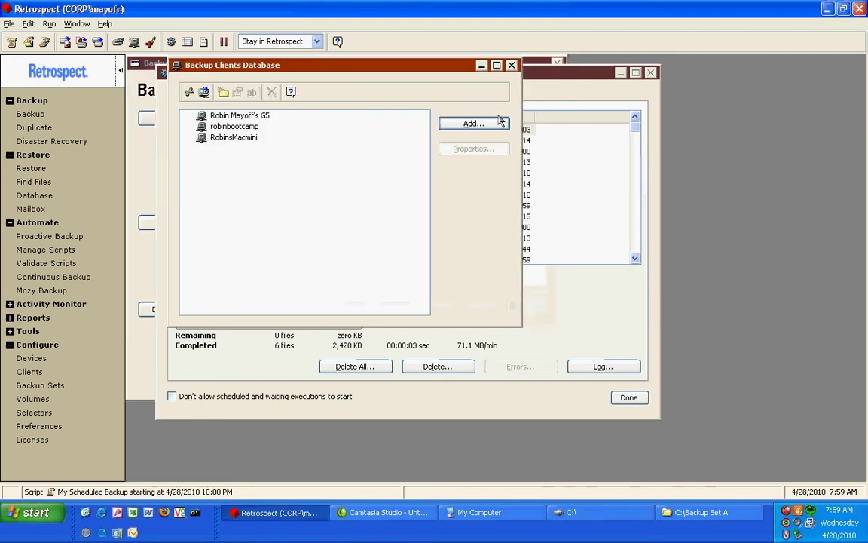
click(513, 66)
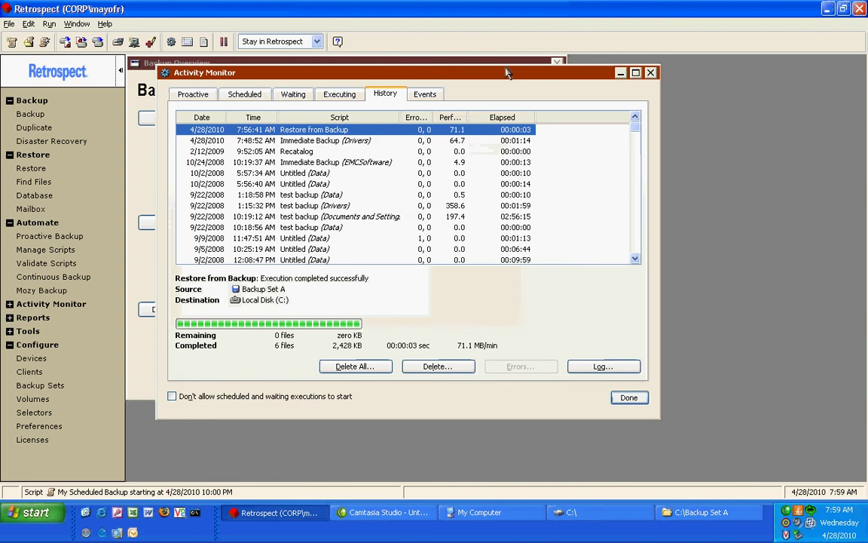
Step: Review the E-mail, Reporting and Updates preferences, then cancel Preferences without applying changes
click(48, 429)
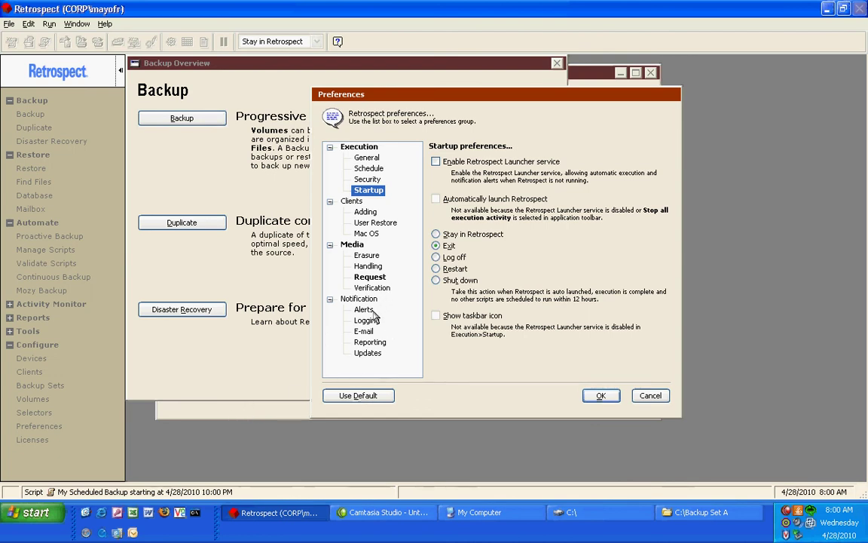
click(363, 331)
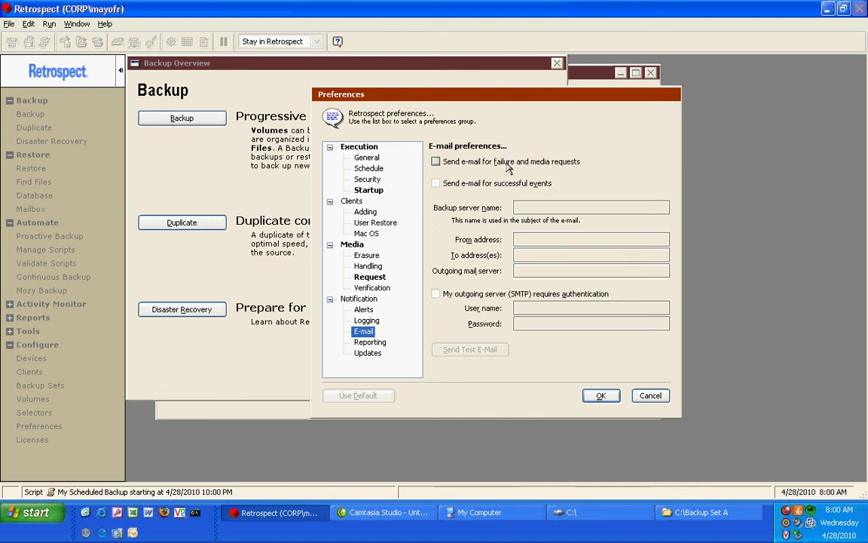
click(436, 161)
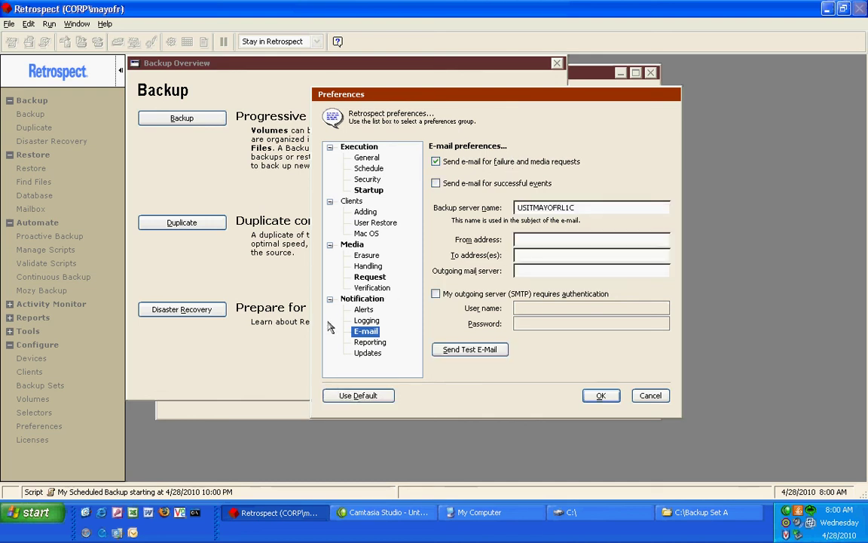
click(382, 343)
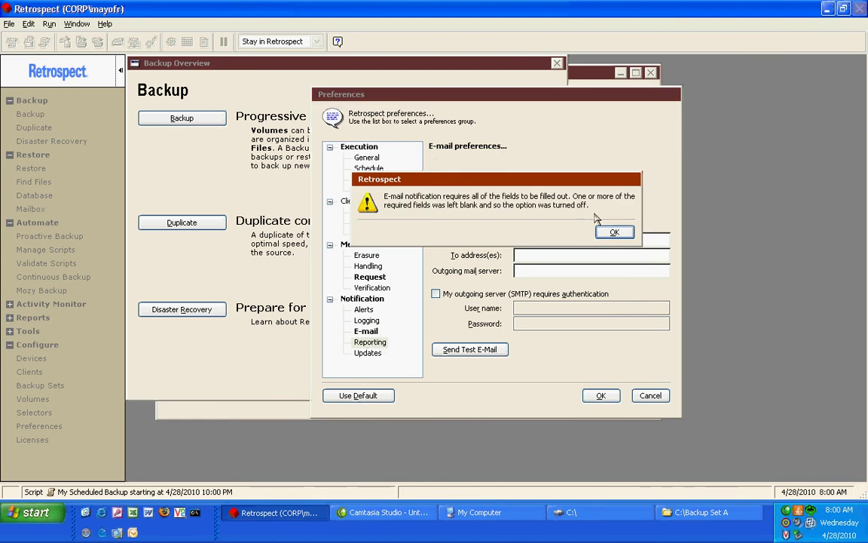
click(615, 233)
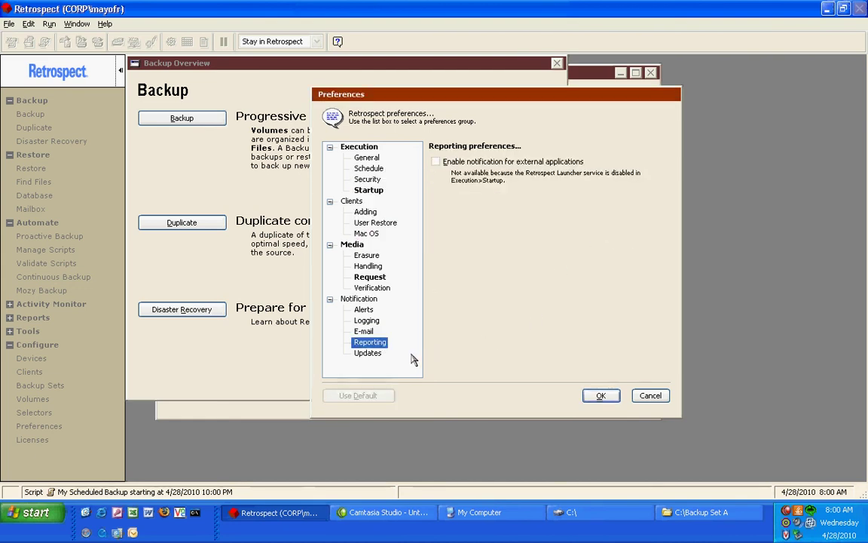
click(376, 356)
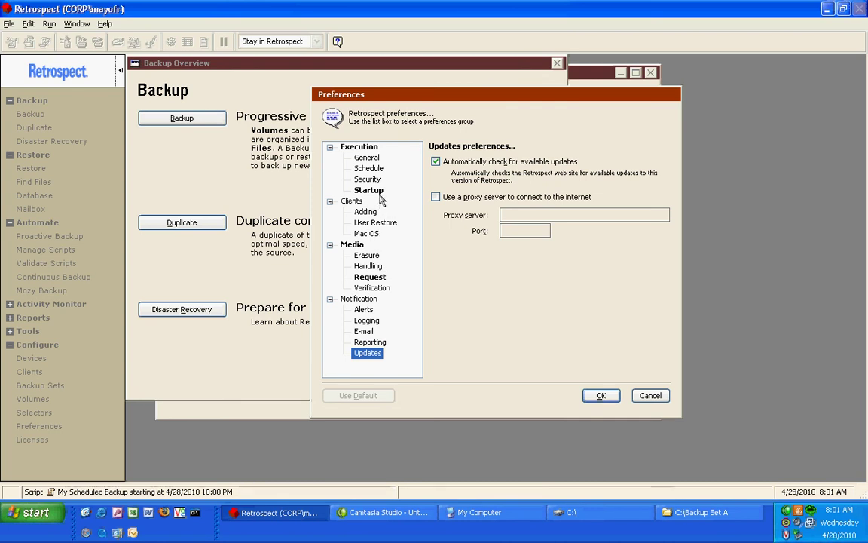
click(653, 395)
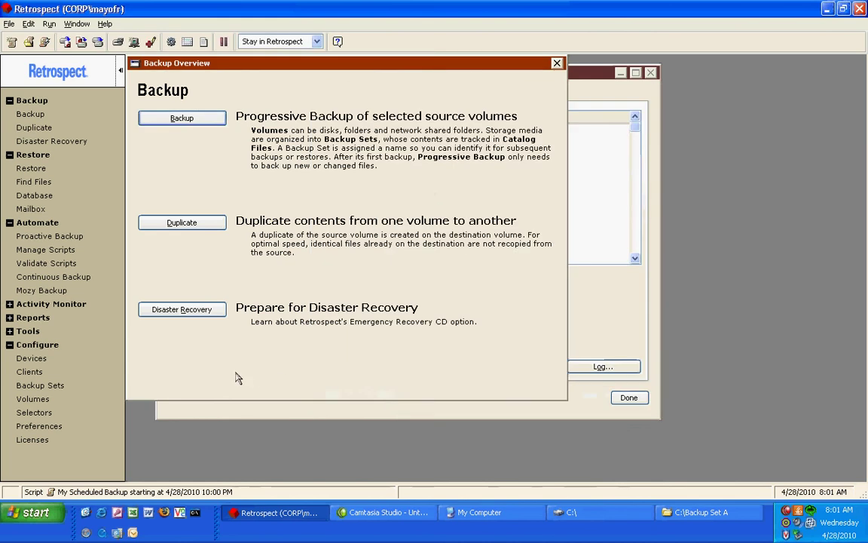
Step: Create a new file selector named .mp3
click(34, 412)
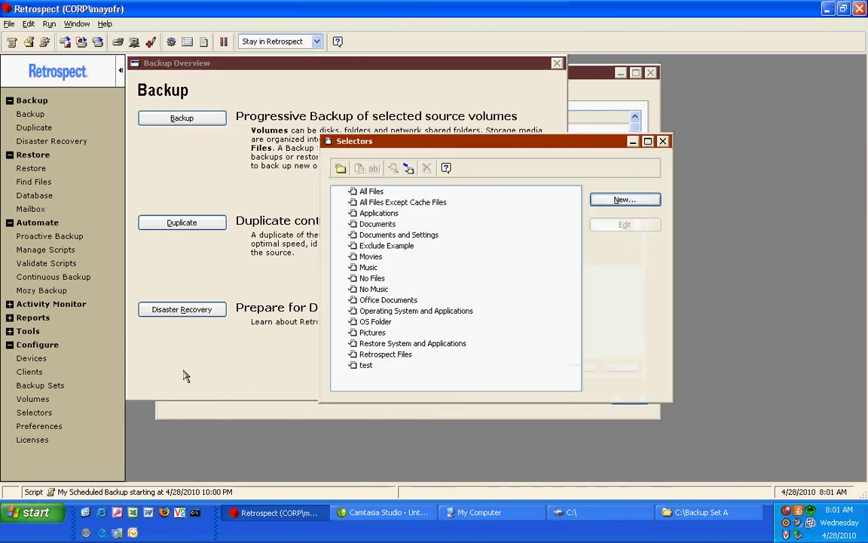
click(654, 200)
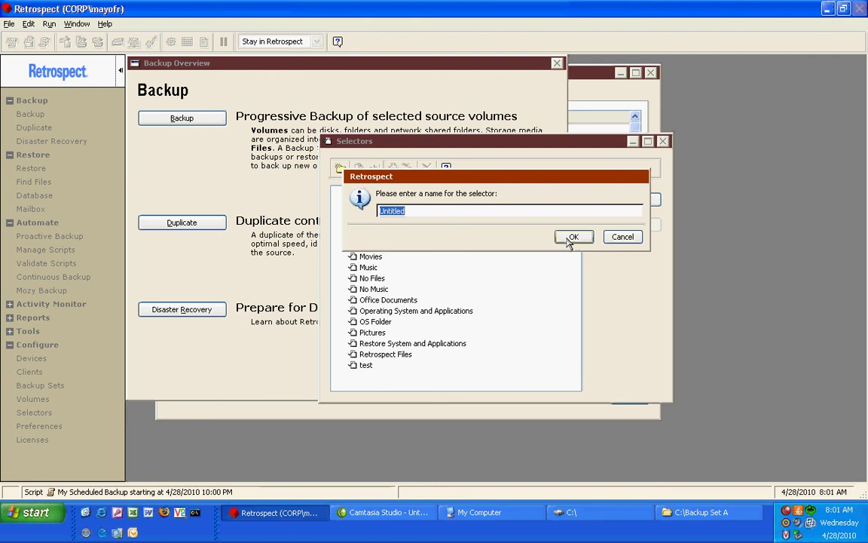
text(.mp3)
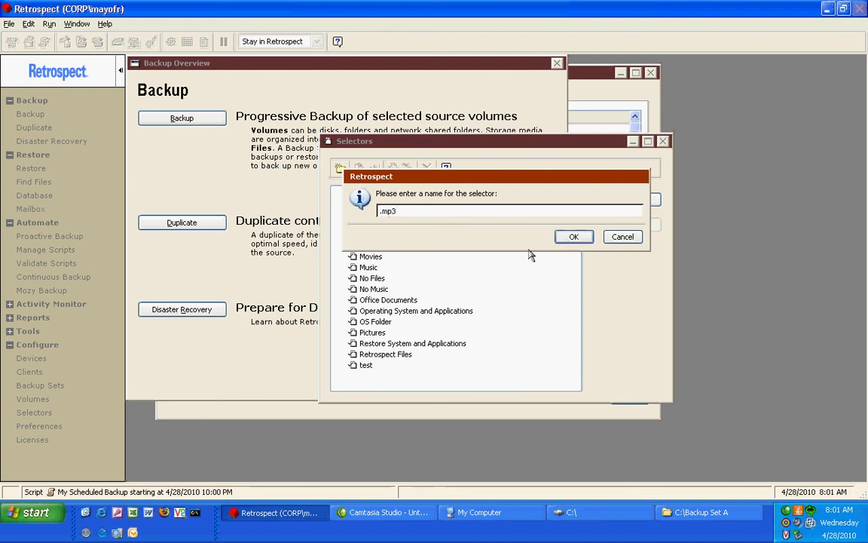
click(573, 237)
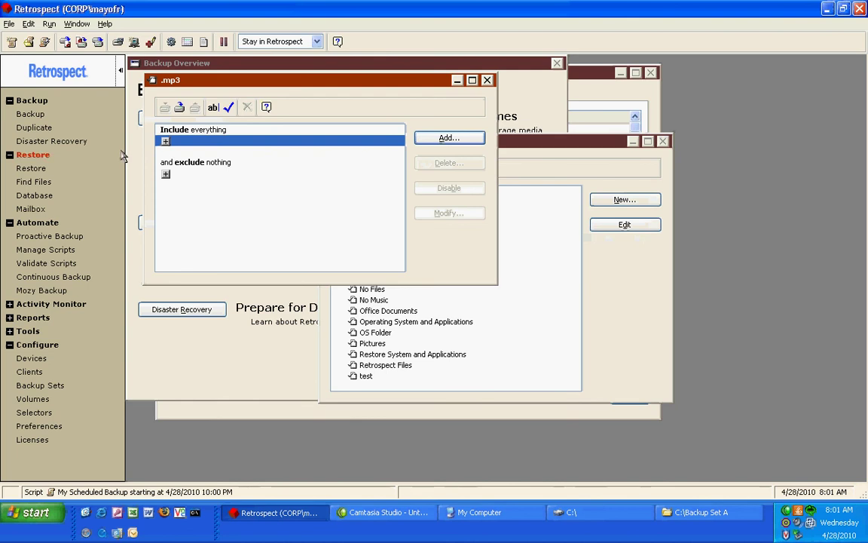
Step: Add an exclude condition for names ending with .mp3 and close the selector editor
double_click(166, 175)
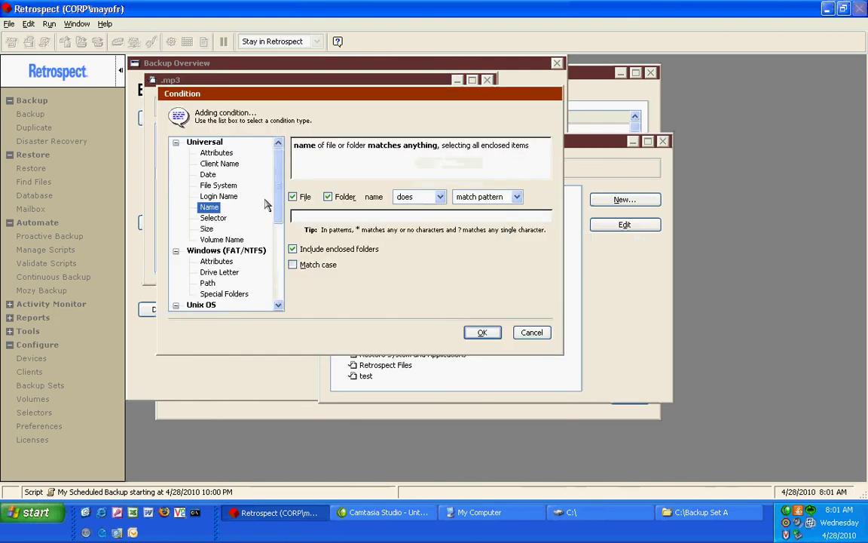
click(480, 197)
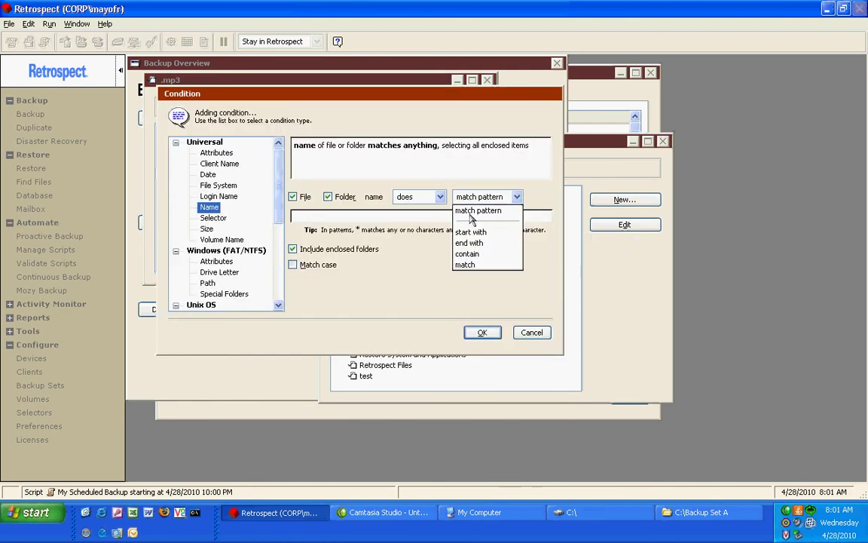
click(469, 244)
click(465, 219)
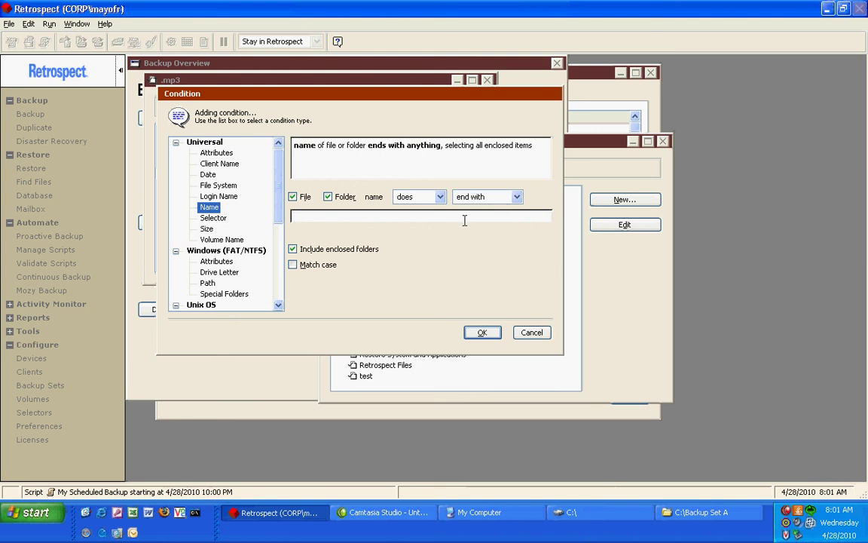
text(.mp3)
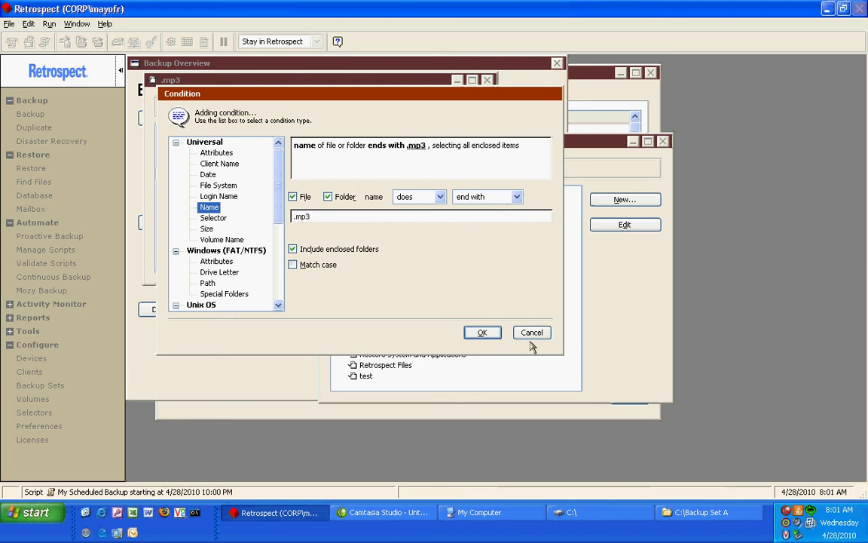
click(483, 333)
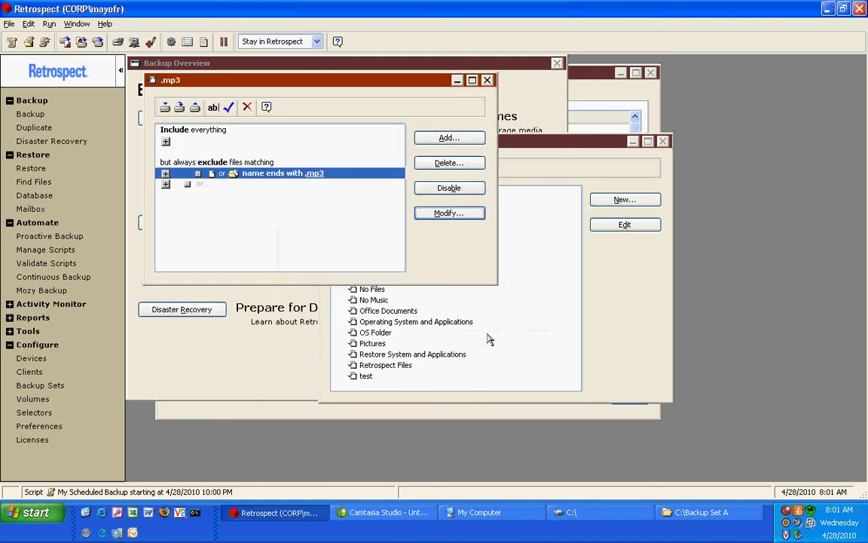
click(489, 81)
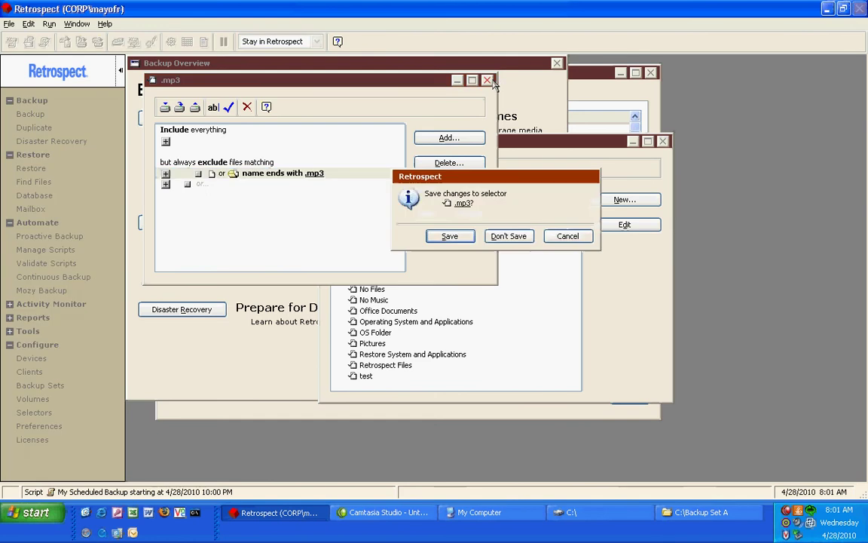
Step: Save the .mp3 selector and use it instead of All Files for the immediate backup
click(450, 236)
click(32, 115)
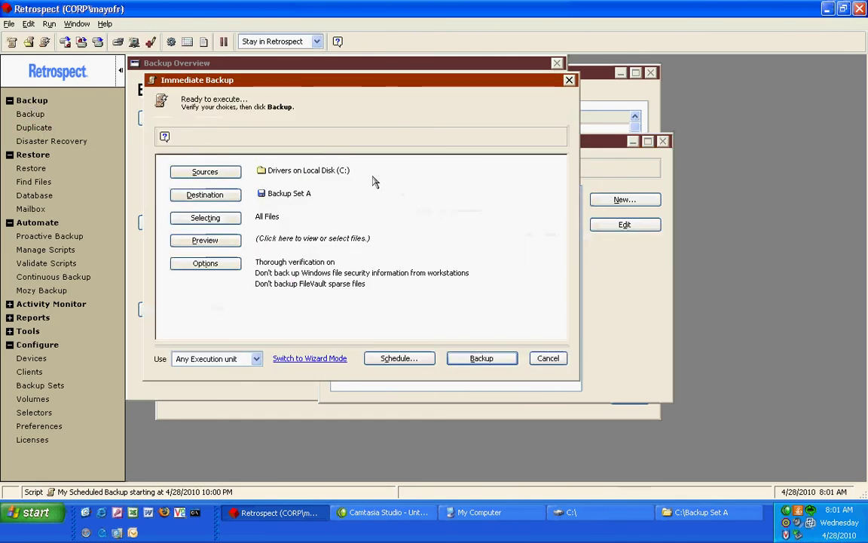
click(231, 218)
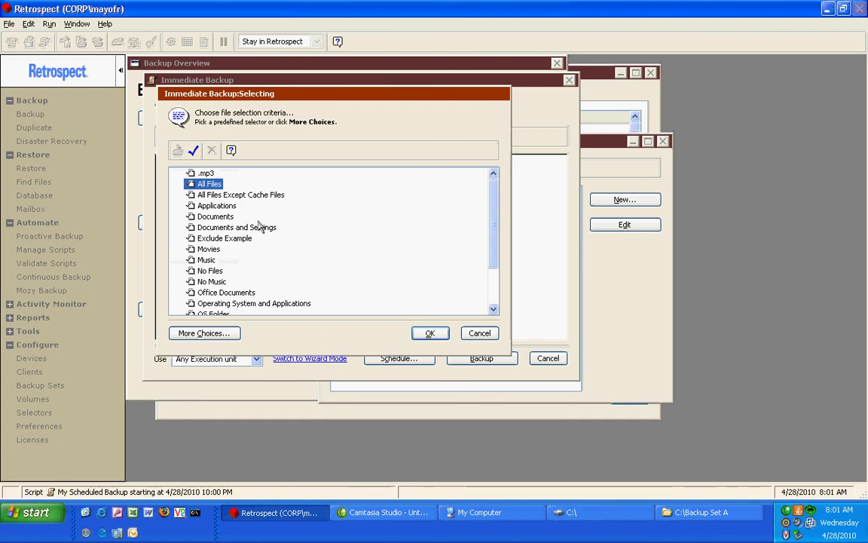
scroll(263, 229, down, 4)
scroll(264, 230, down, 1)
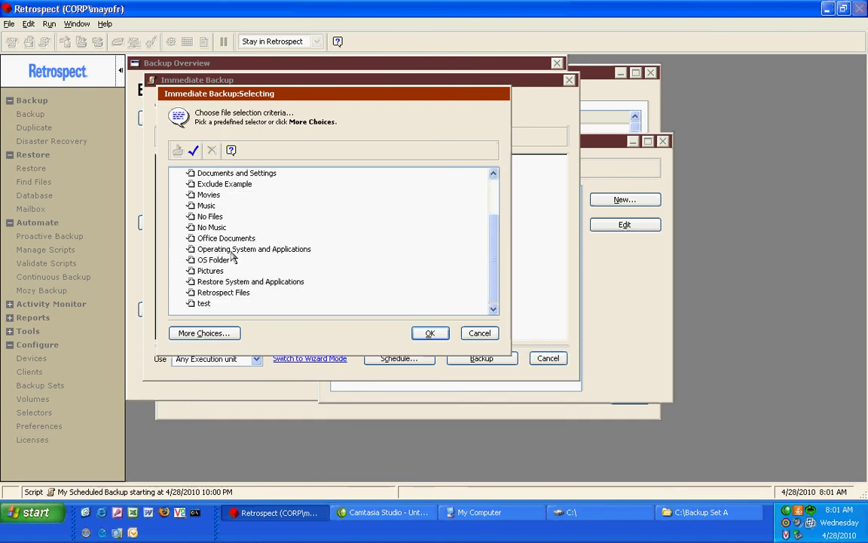
key(Home)
scroll(232, 257, up, 1)
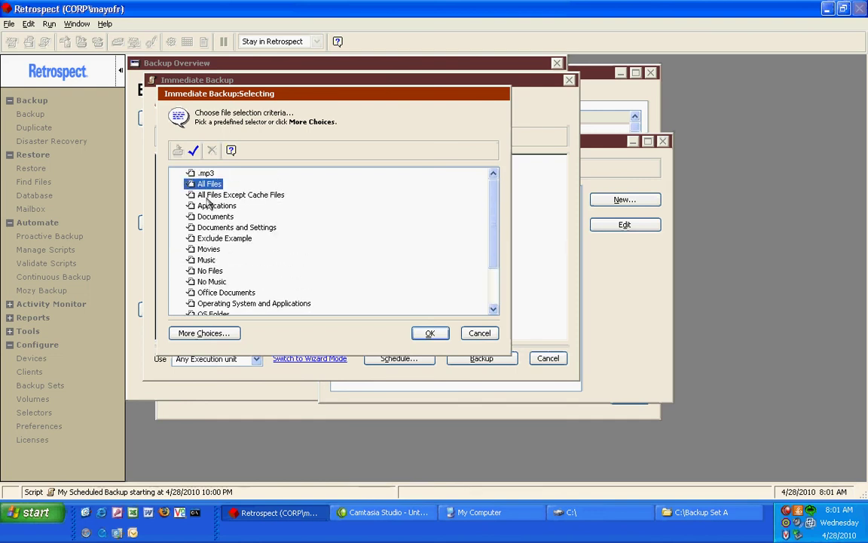
click(207, 173)
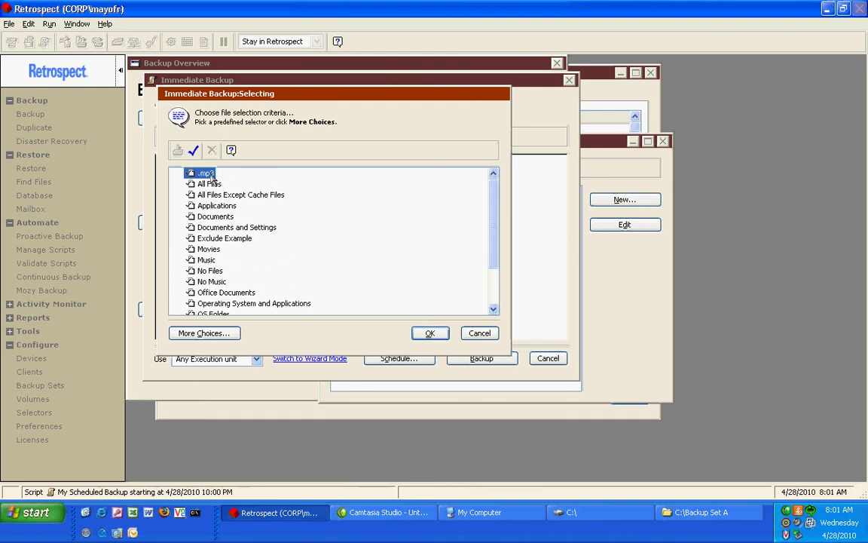
click(430, 333)
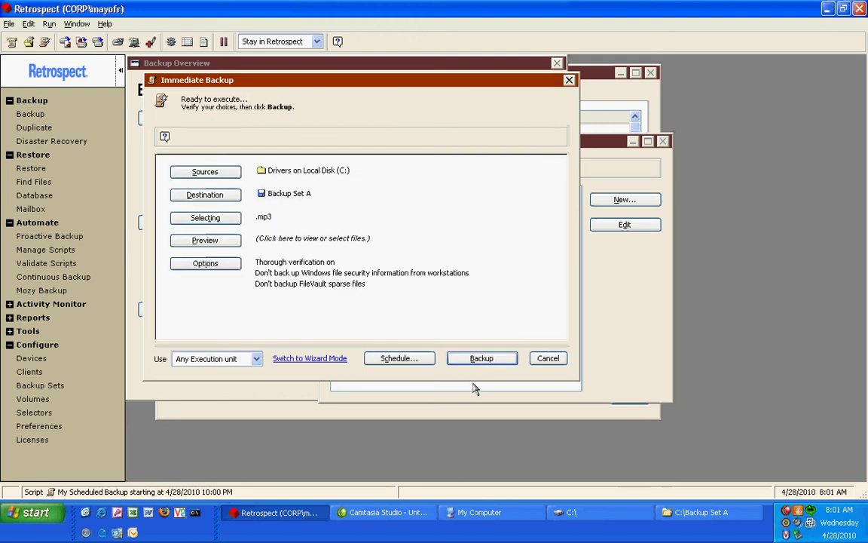
Step: Tick Data compression (in software) in the Immediate Backup options
click(199, 263)
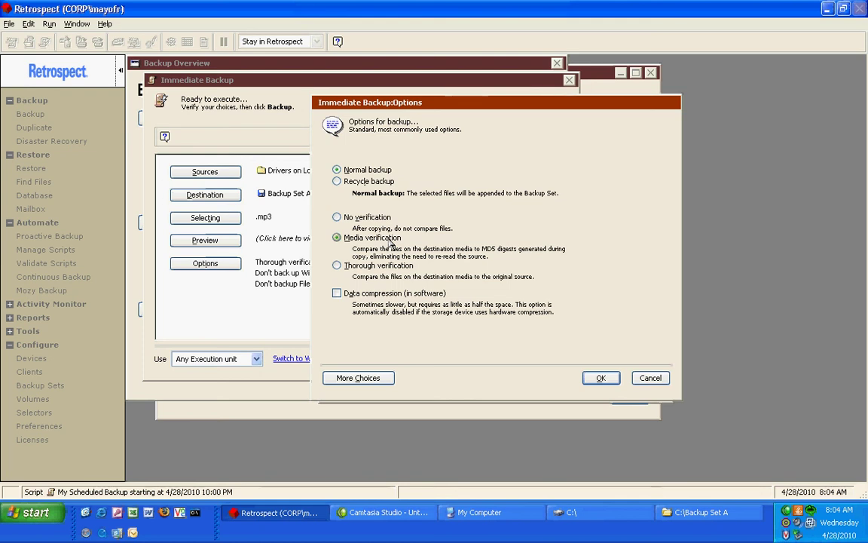
click(381, 295)
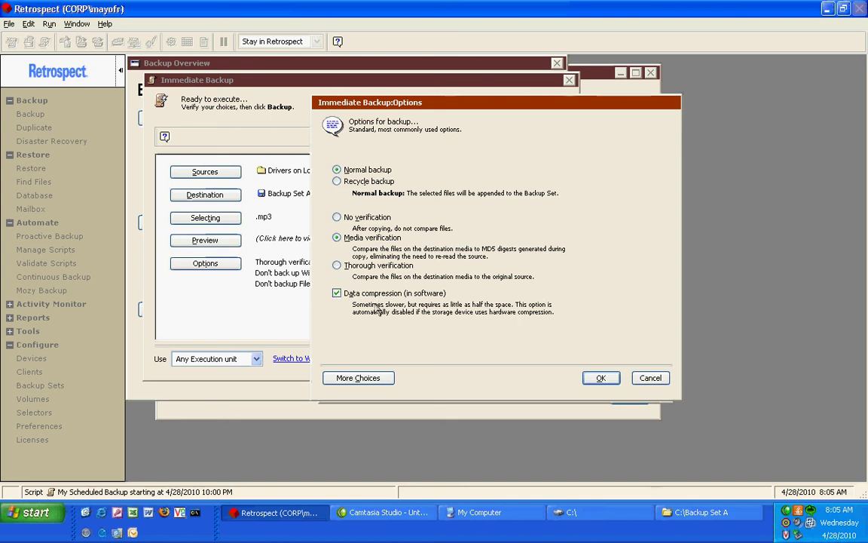
Step: Browse the SQL Server and Exchange Server options, then cancel Options and the Immediate Backup
click(360, 377)
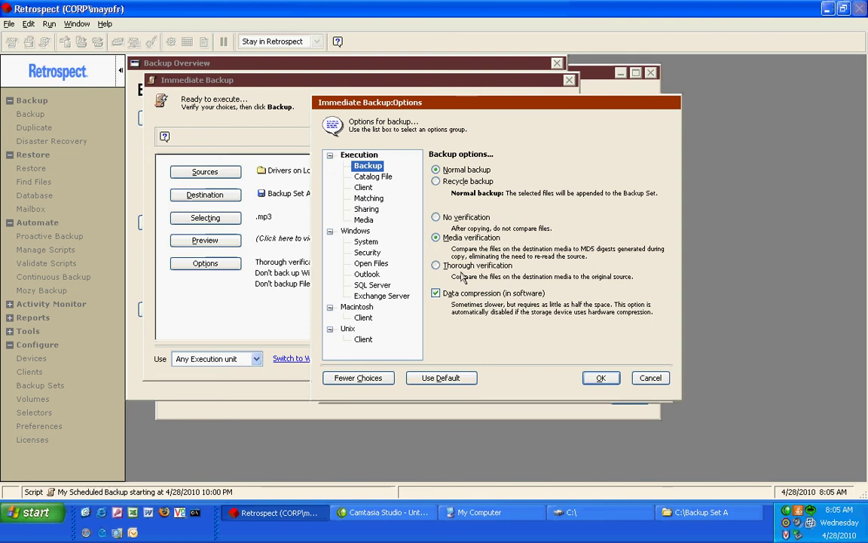
click(381, 286)
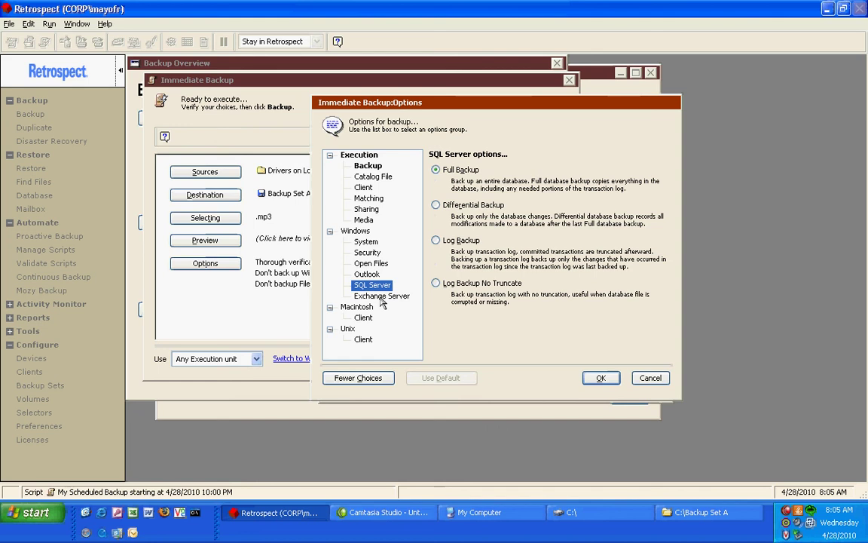
click(381, 297)
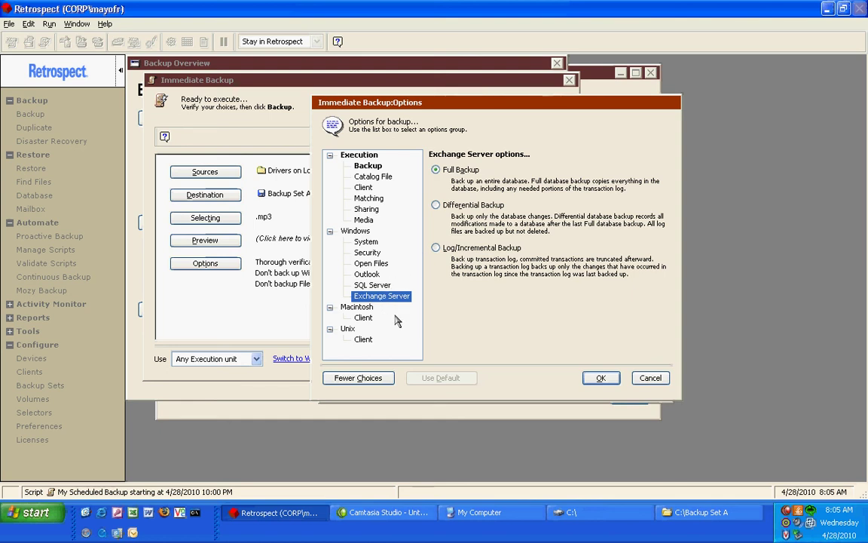
click(652, 377)
click(552, 358)
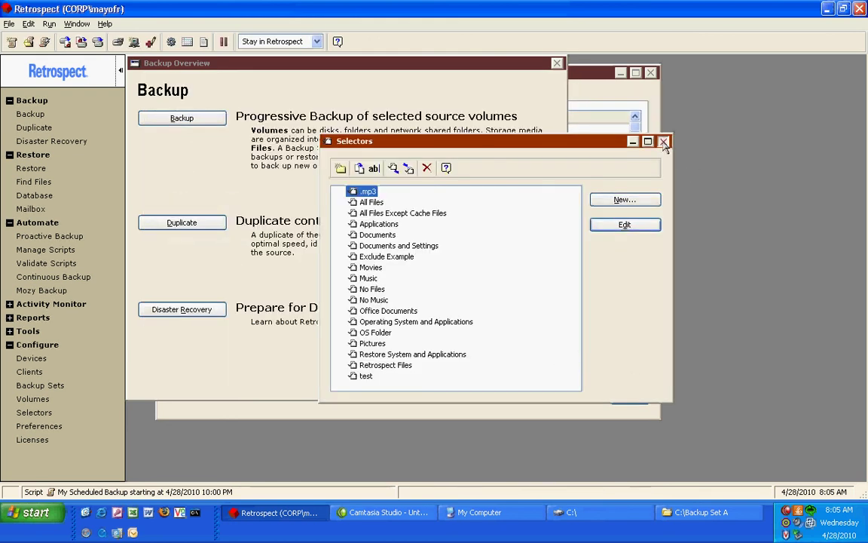
Step: Create a new Transfer Backup Sets script named 'transfer backup'
key(Escape)
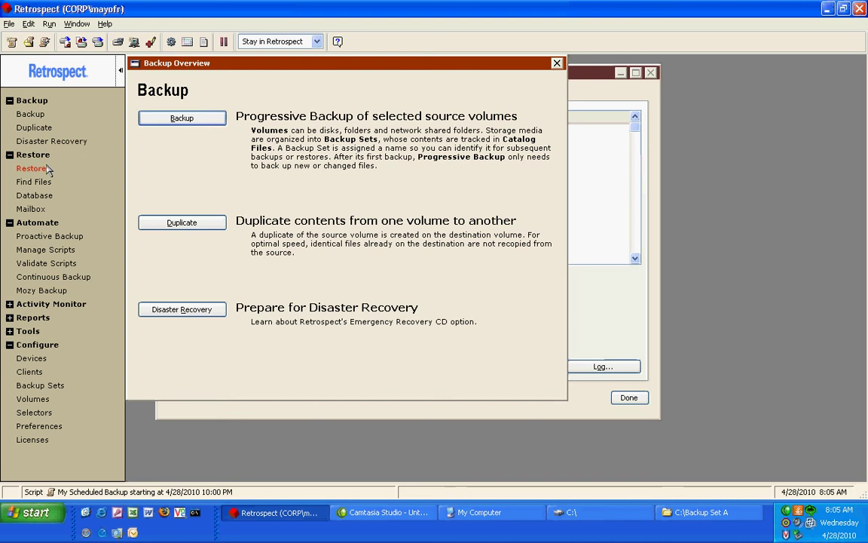
click(43, 249)
click(603, 199)
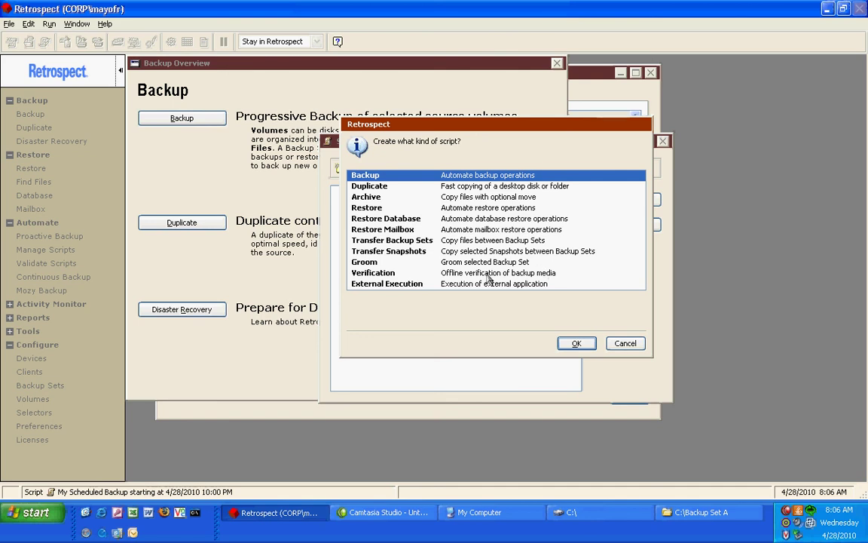
click(435, 241)
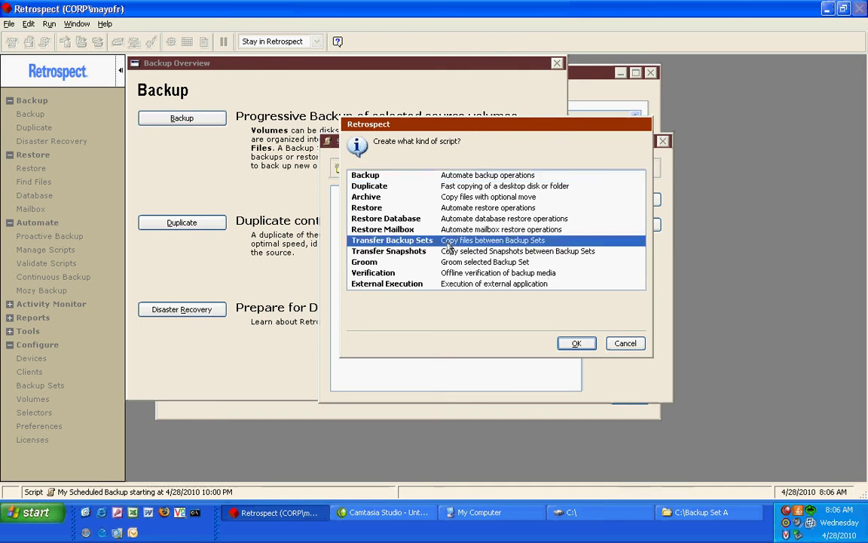
click(564, 345)
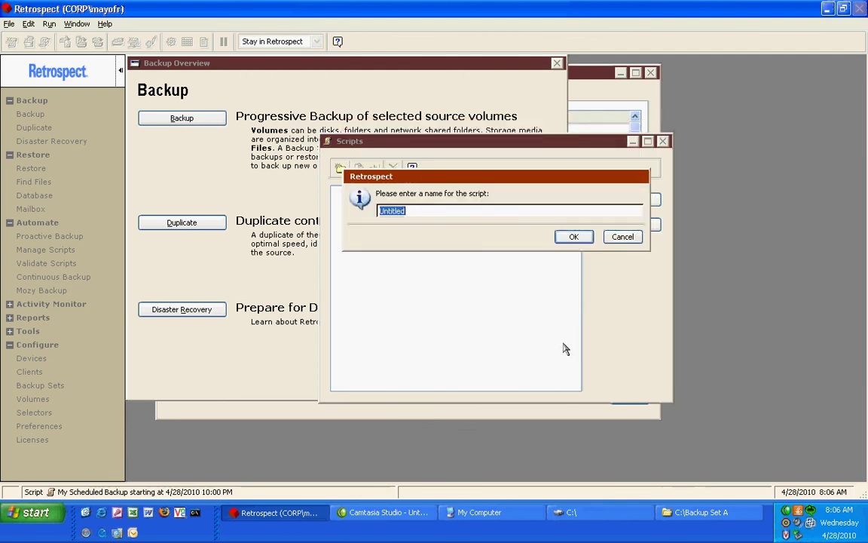
text(transfer backup)
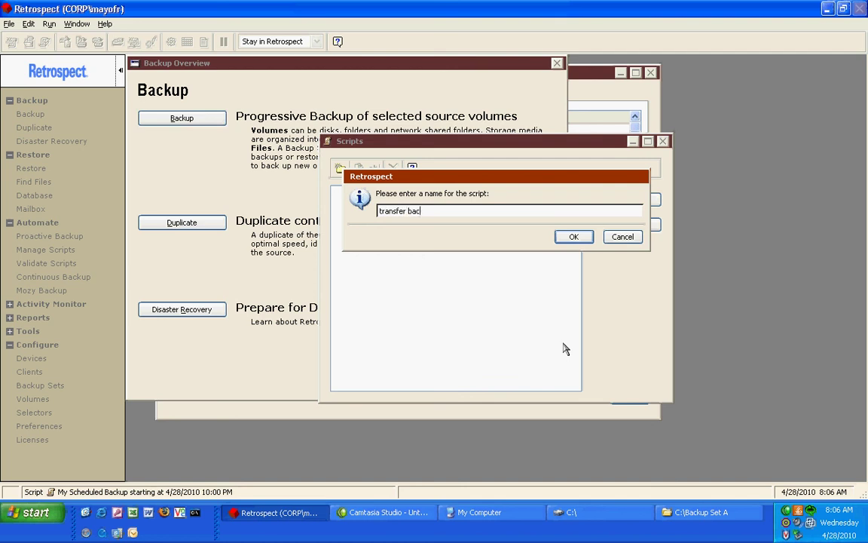
click(585, 238)
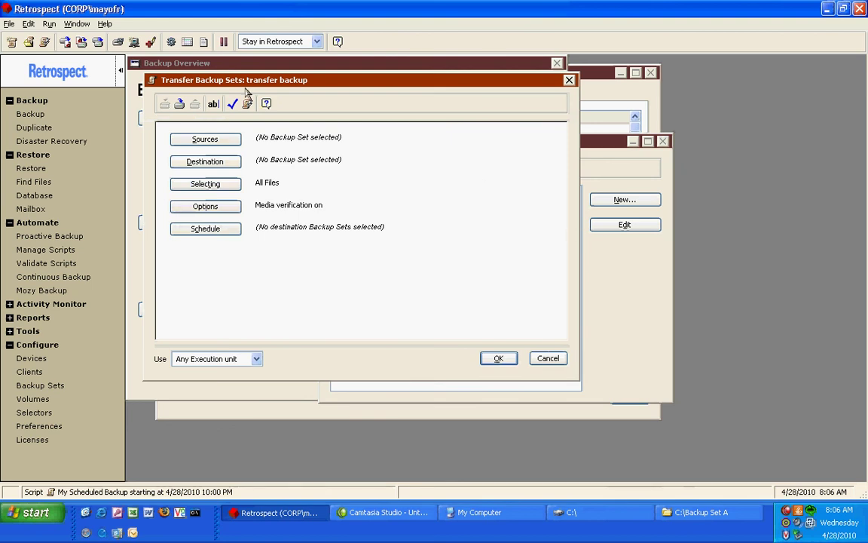
Step: Set Backup Set A as the transfer source and start creating a new destination backup set
click(230, 139)
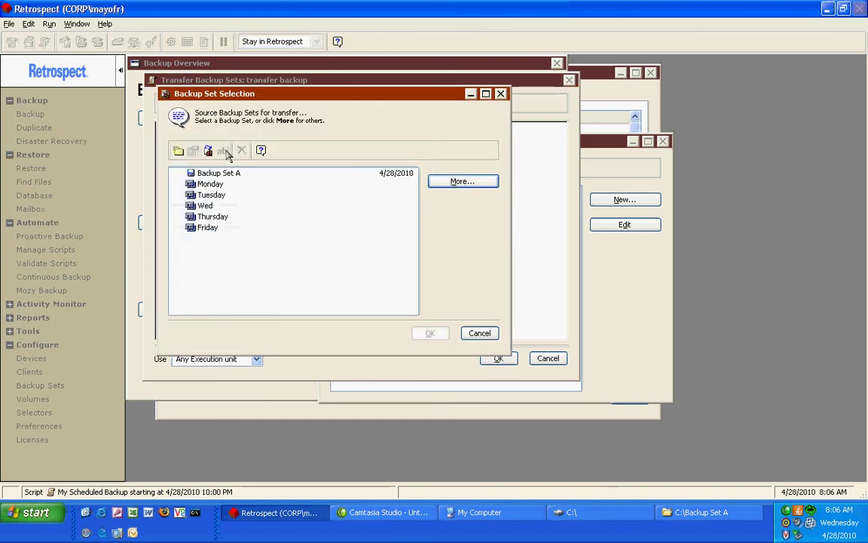
click(227, 175)
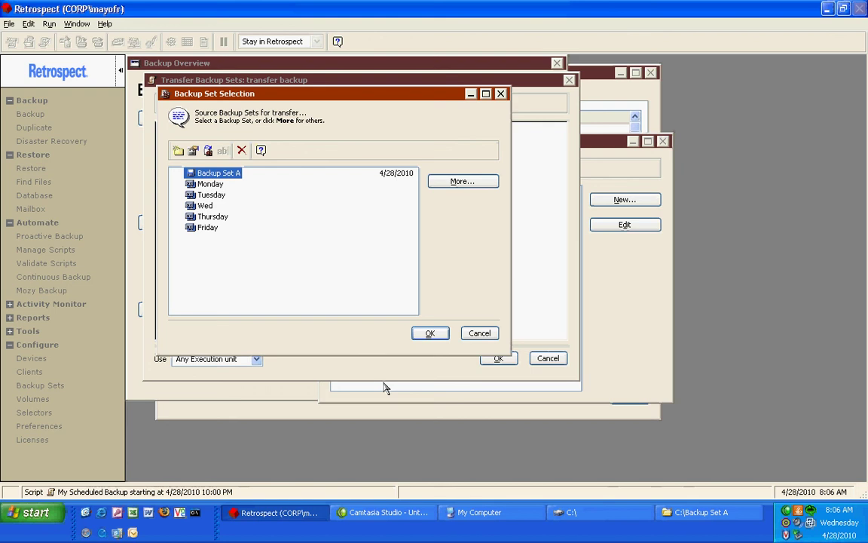
click(430, 333)
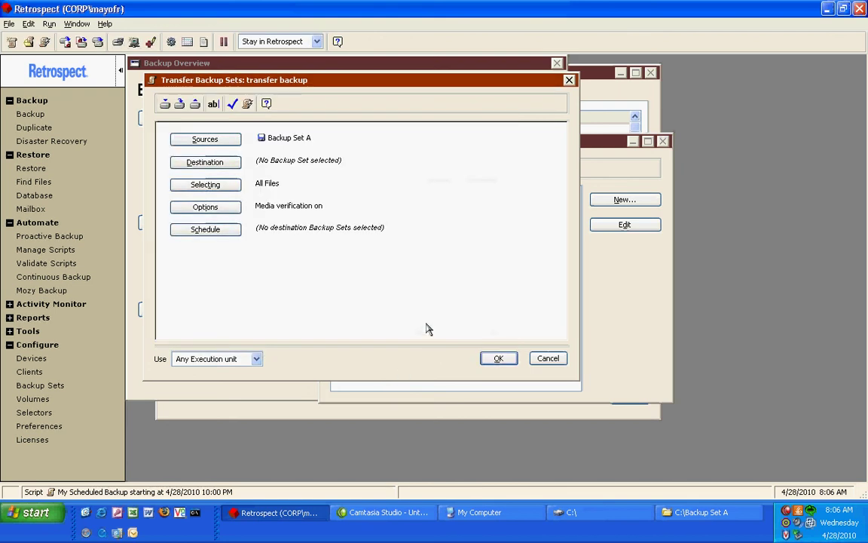
click(213, 159)
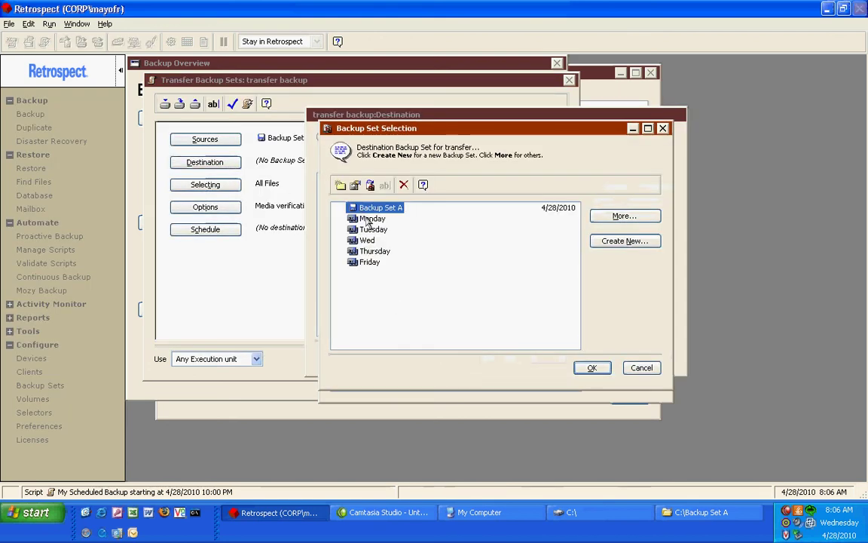
click(370, 218)
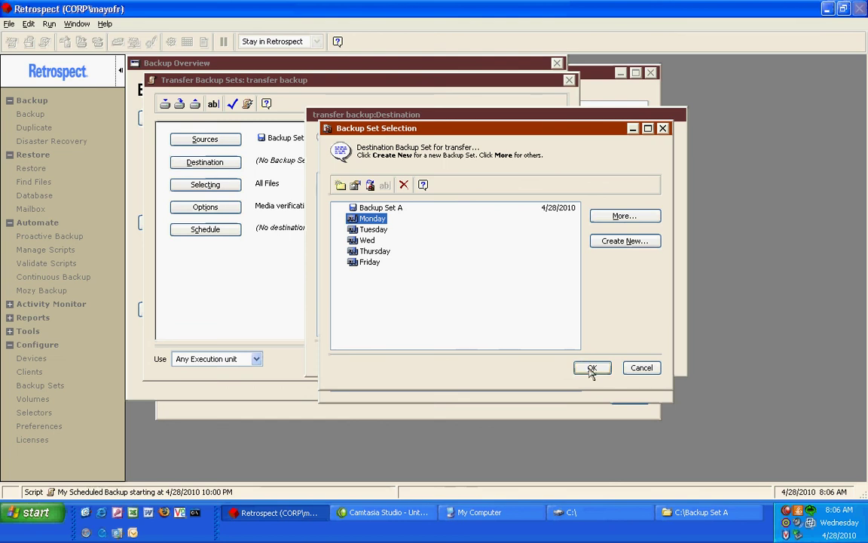
click(615, 241)
Step: Create tape backup set Offsite with no security, skip adding tapes, and make it the destination
click(595, 397)
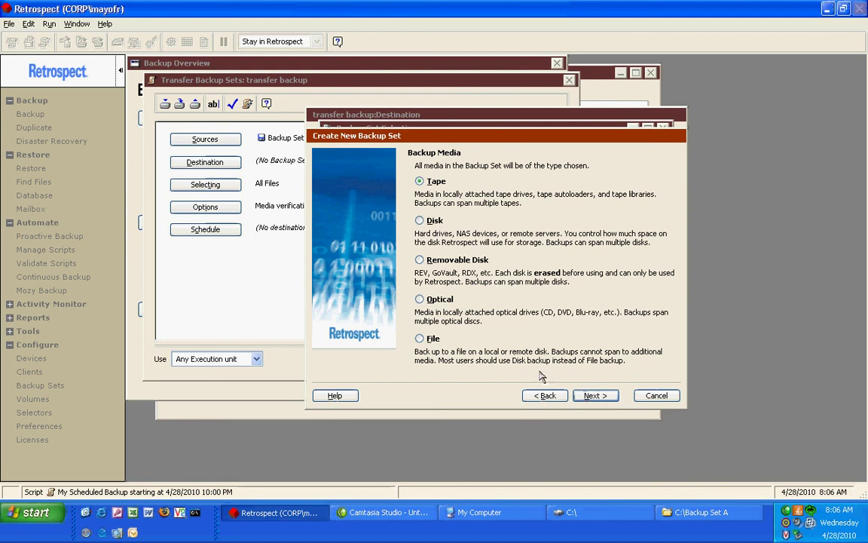
click(604, 397)
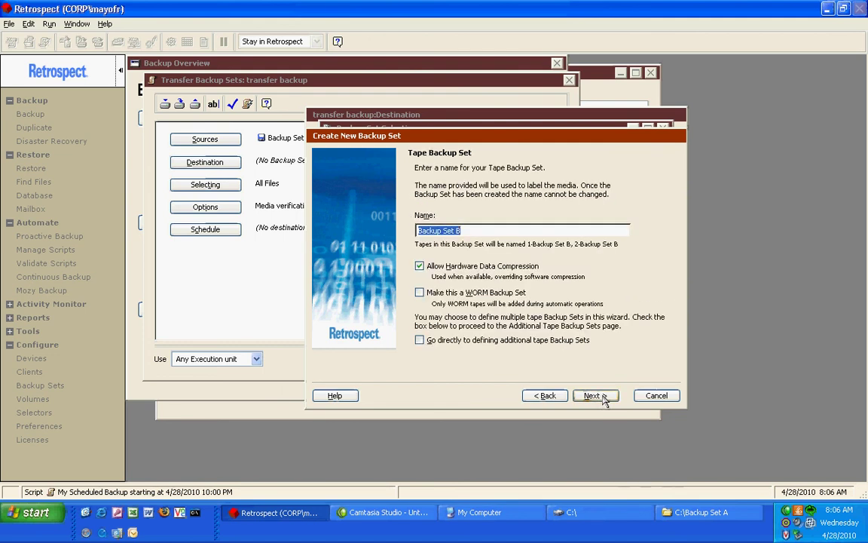
text(Offsite)
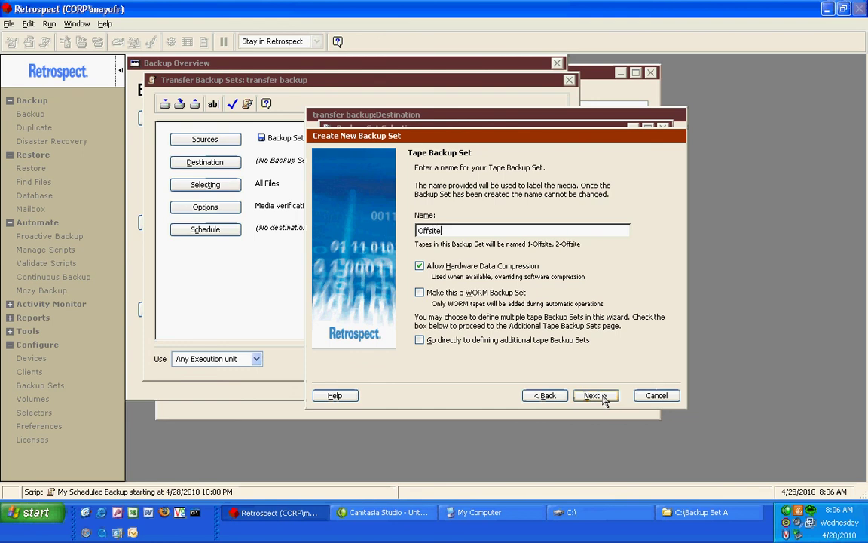
click(497, 293)
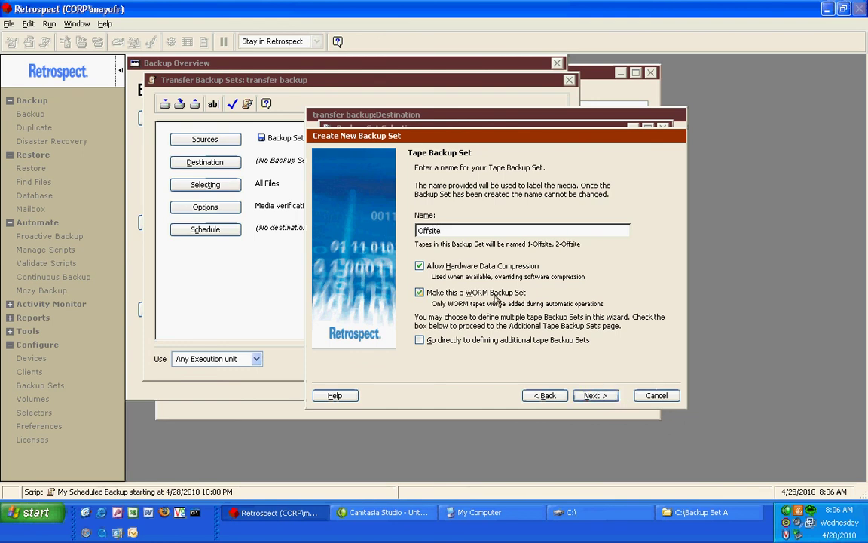
click(609, 396)
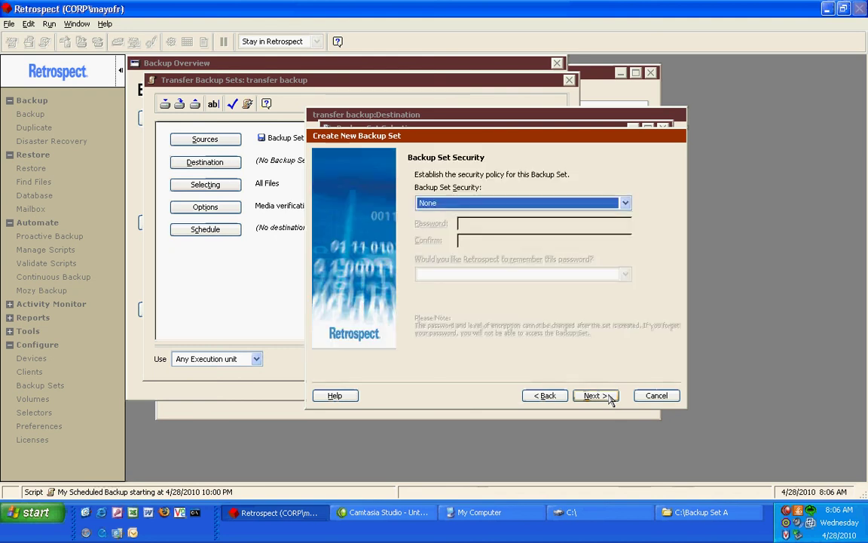
click(609, 397)
click(608, 396)
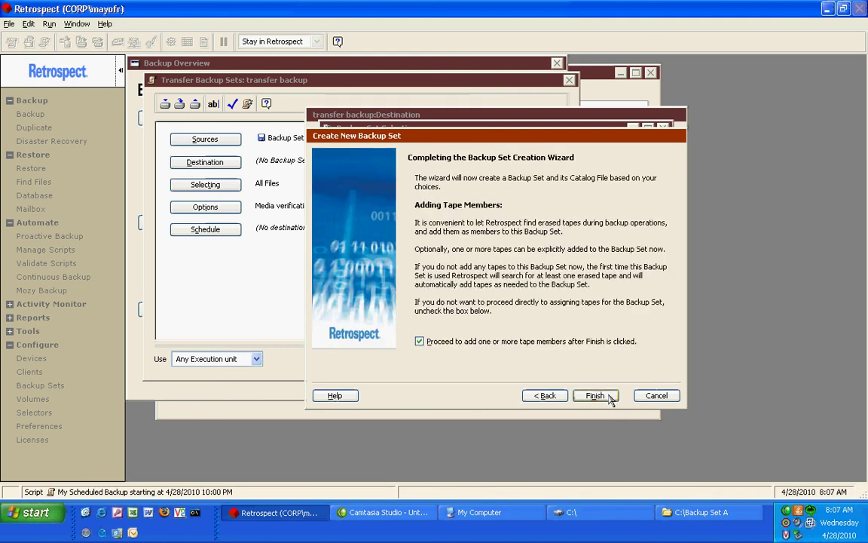
click(609, 396)
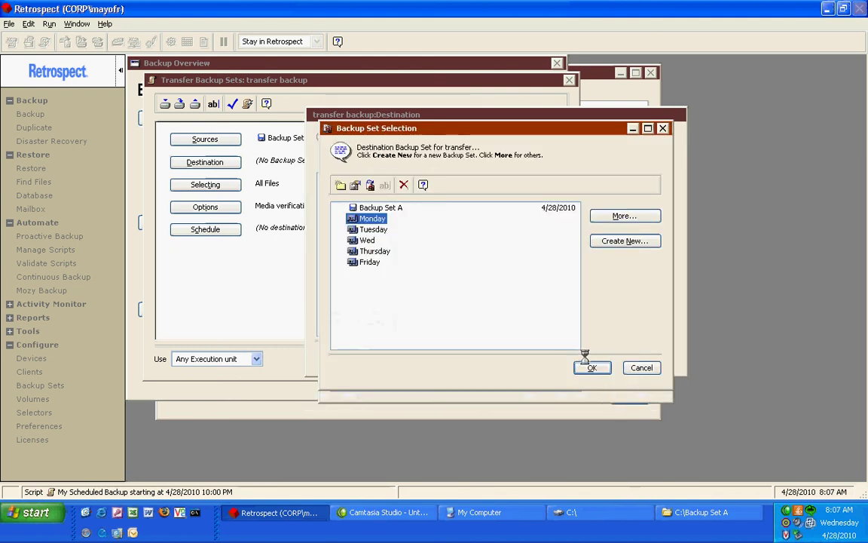
click(592, 366)
click(690, 352)
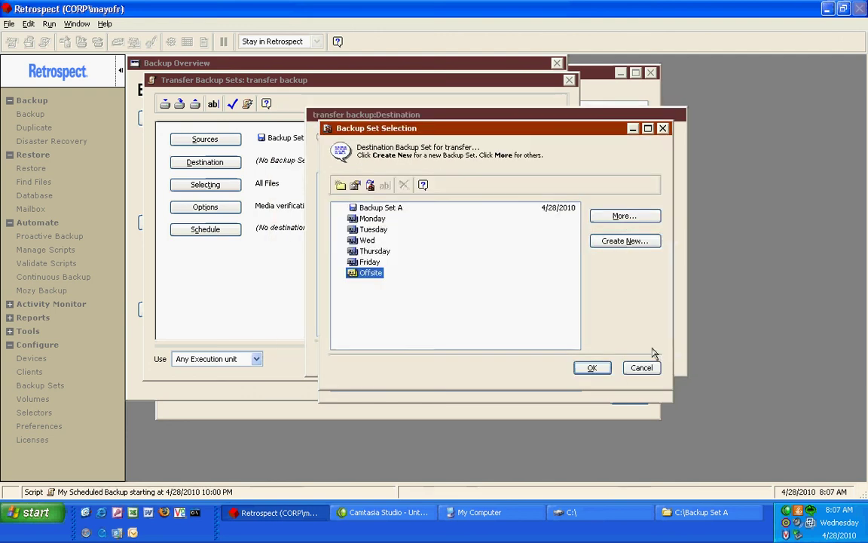
click(595, 367)
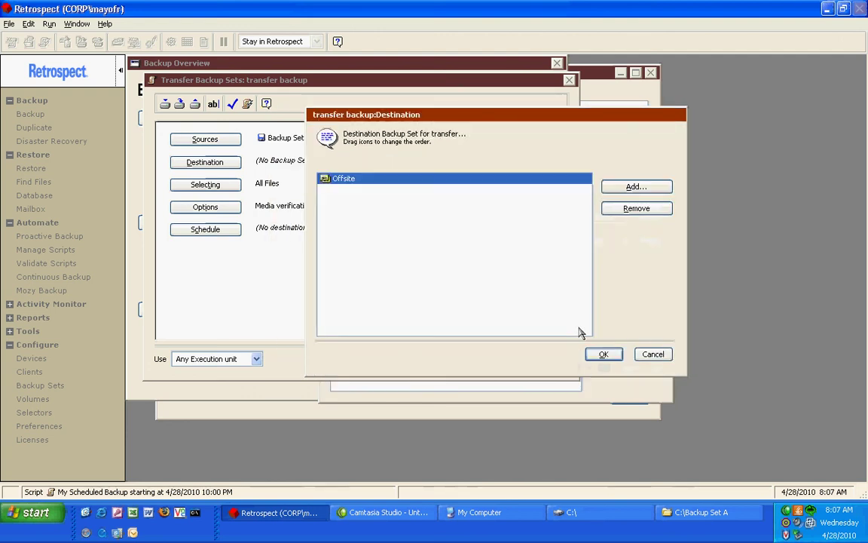
Step: Confirm Offsite as destination and schedule the transfer weekly on Fridays at 10:00 PM
click(604, 355)
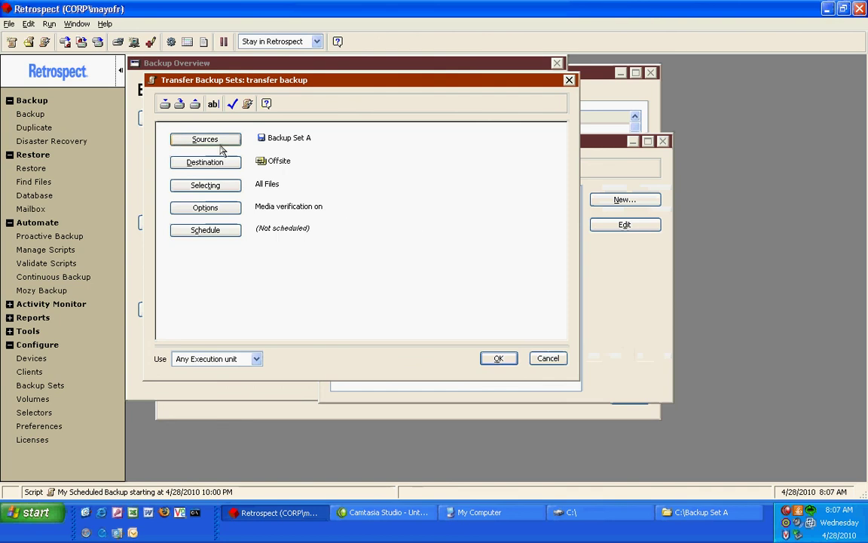
click(226, 230)
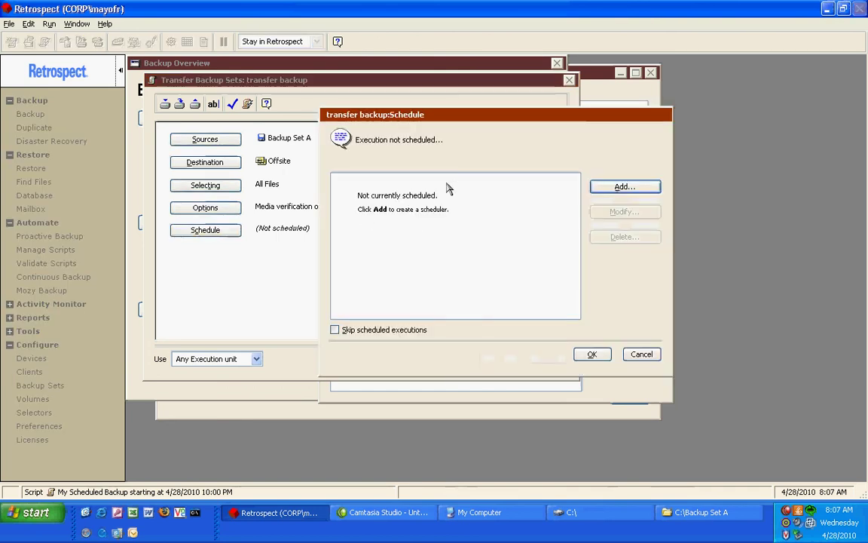
click(604, 188)
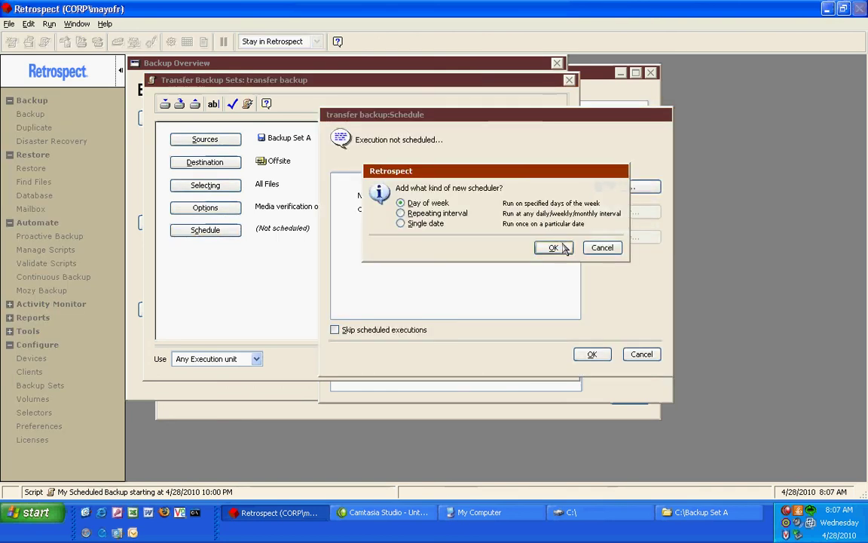
click(607, 248)
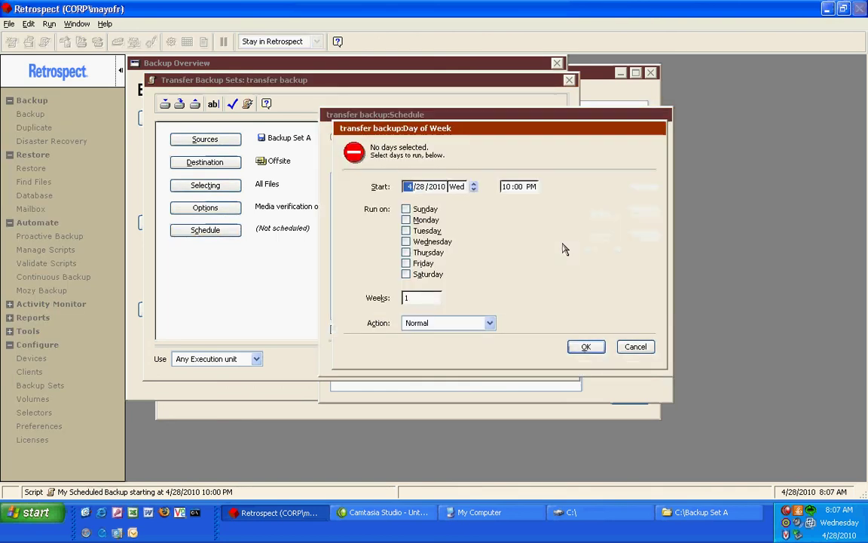
click(423, 263)
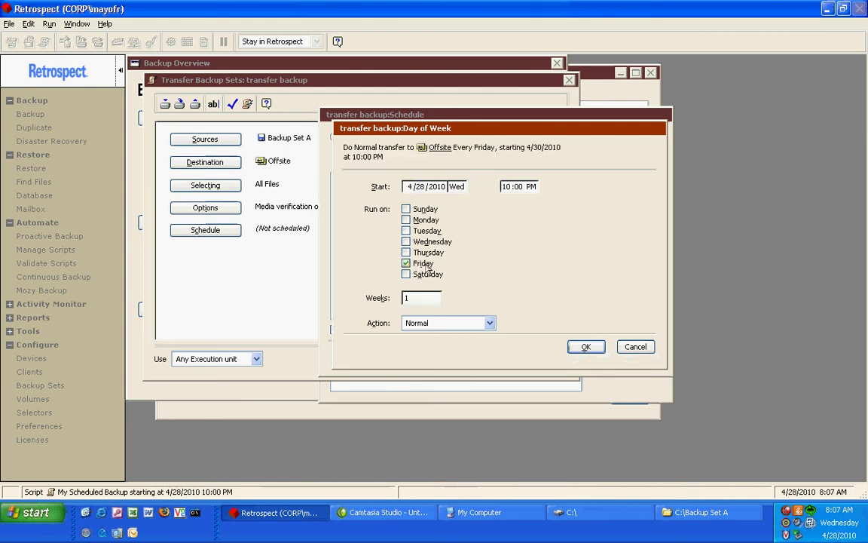
click(585, 347)
click(596, 353)
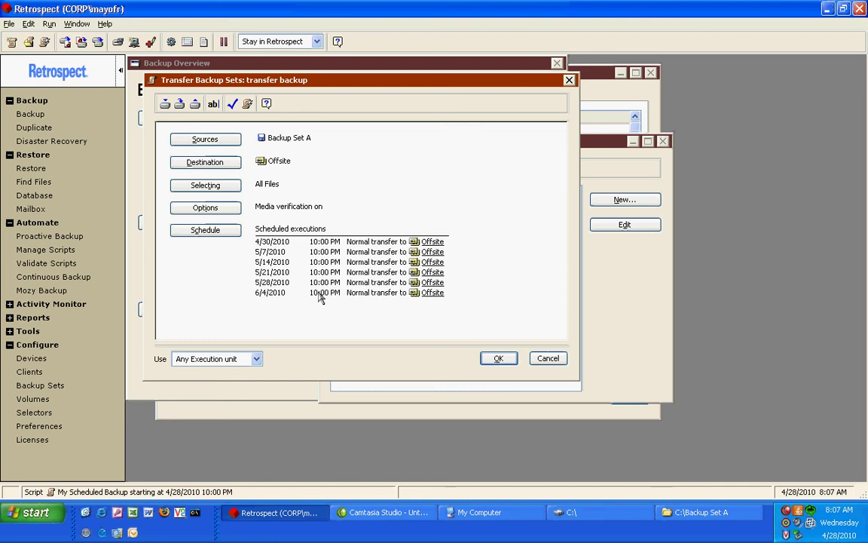
Step: Save the 'transfer backup' script so it lists beside My Scheduled Backup
click(505, 361)
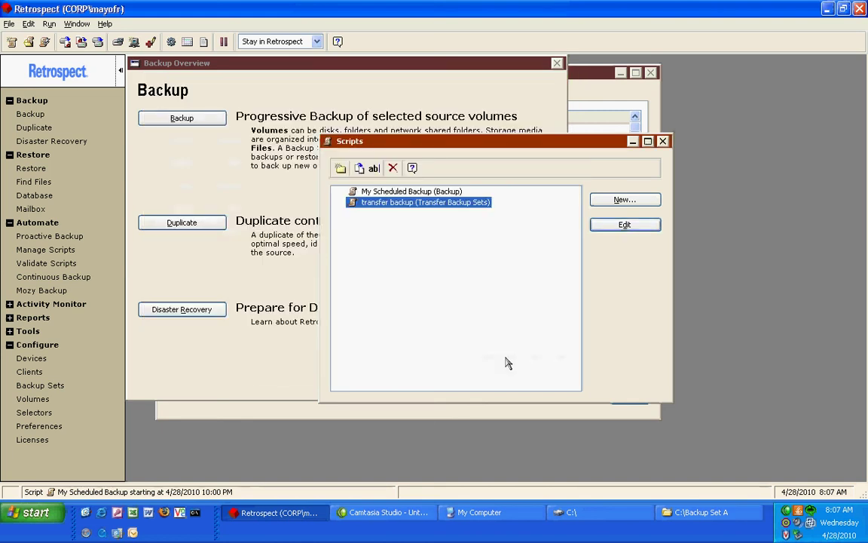